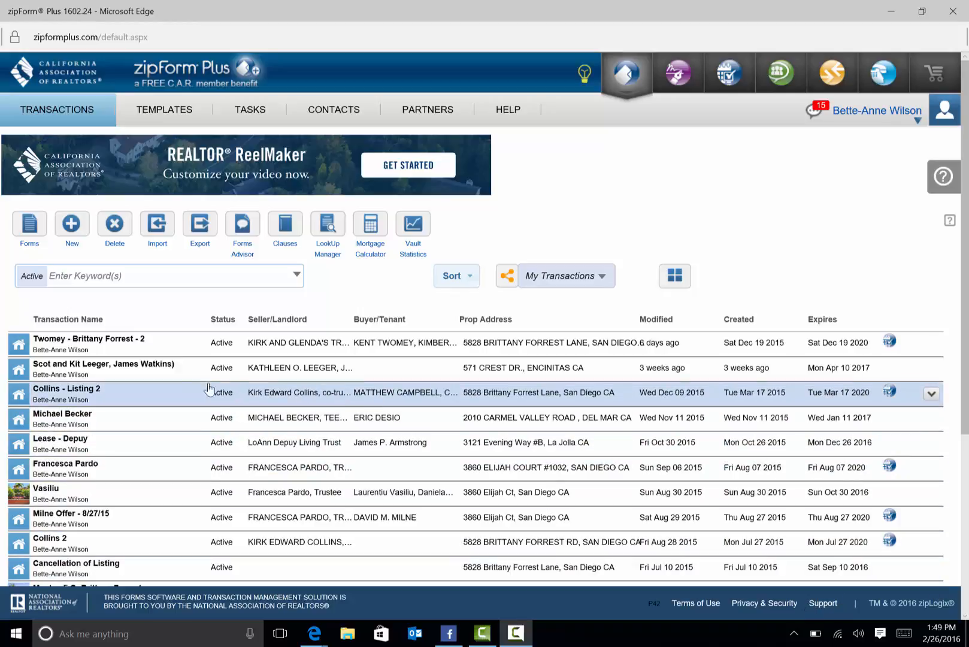
- Open the Cover Sheet of the Encinitas listing transaction and examine its seller and listing broker information
left_click(170, 375)
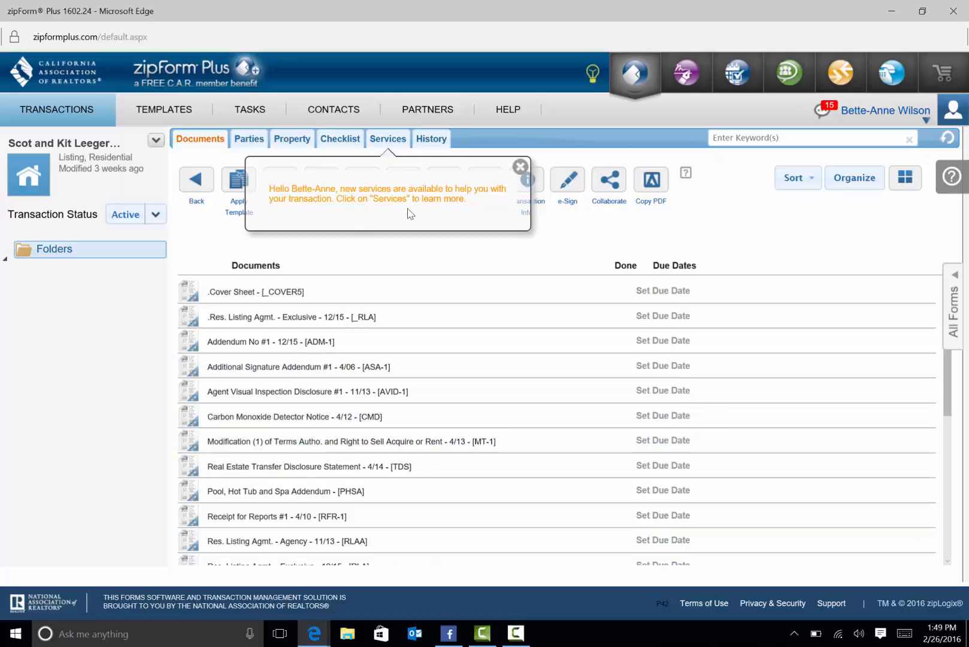
left_click(520, 167)
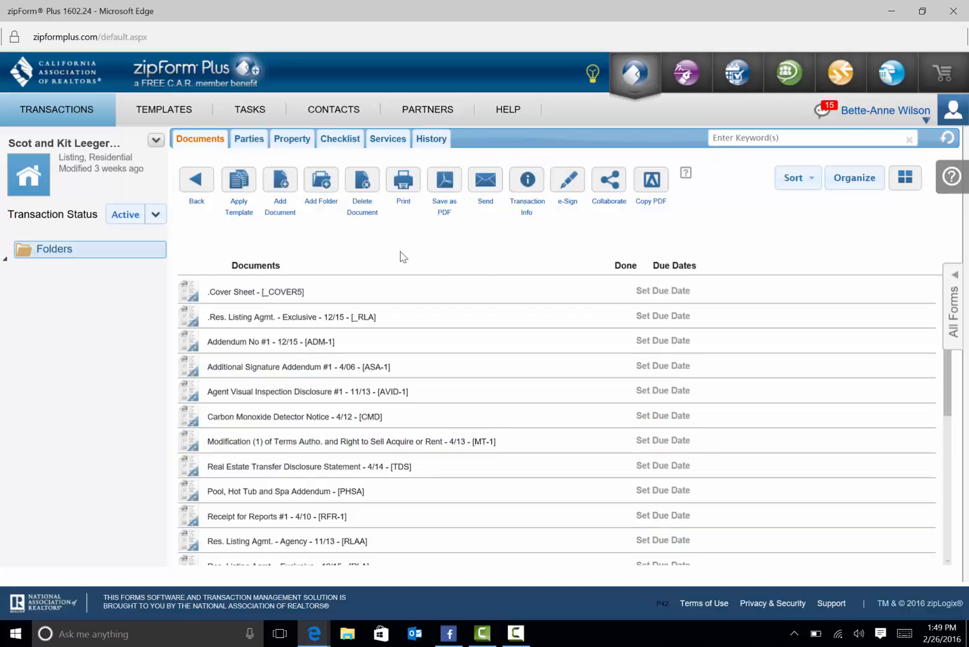
left_click(246, 296)
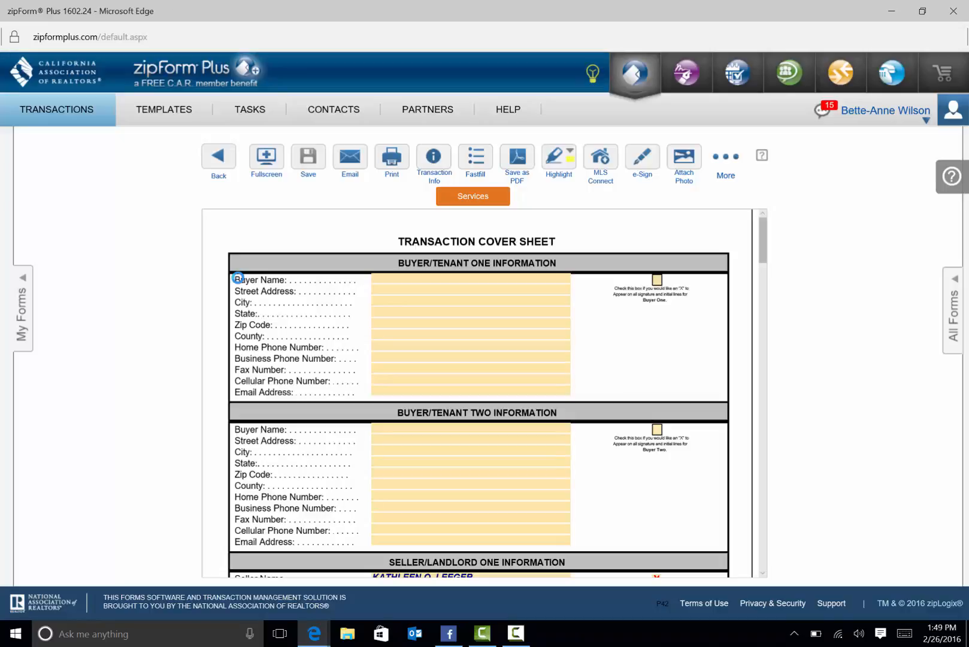
scroll(238, 277, "down", 5)
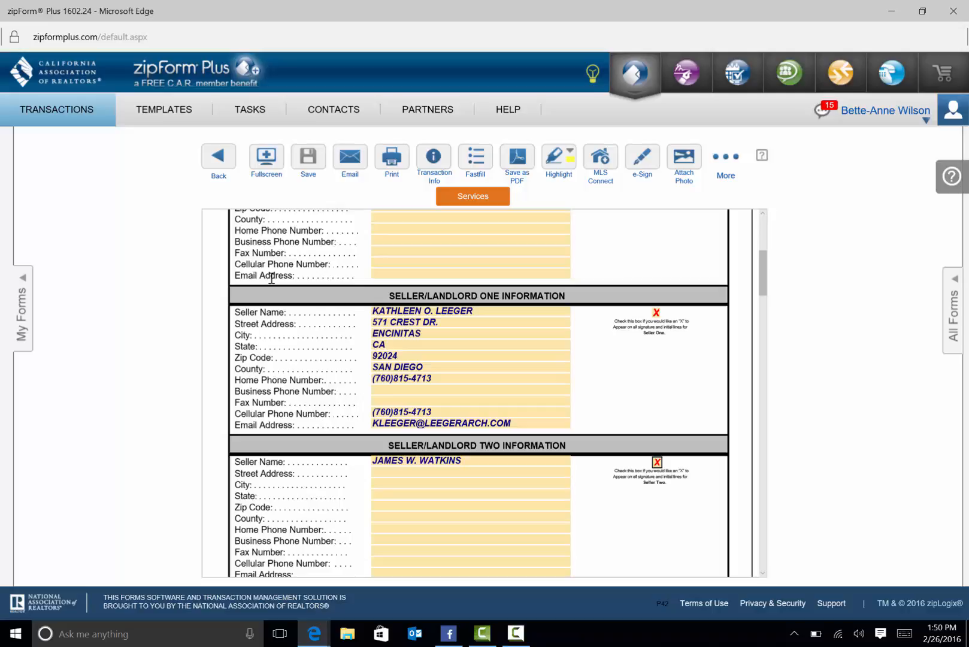
scroll(271, 277, "down", 4)
scroll(272, 278, "up", 1)
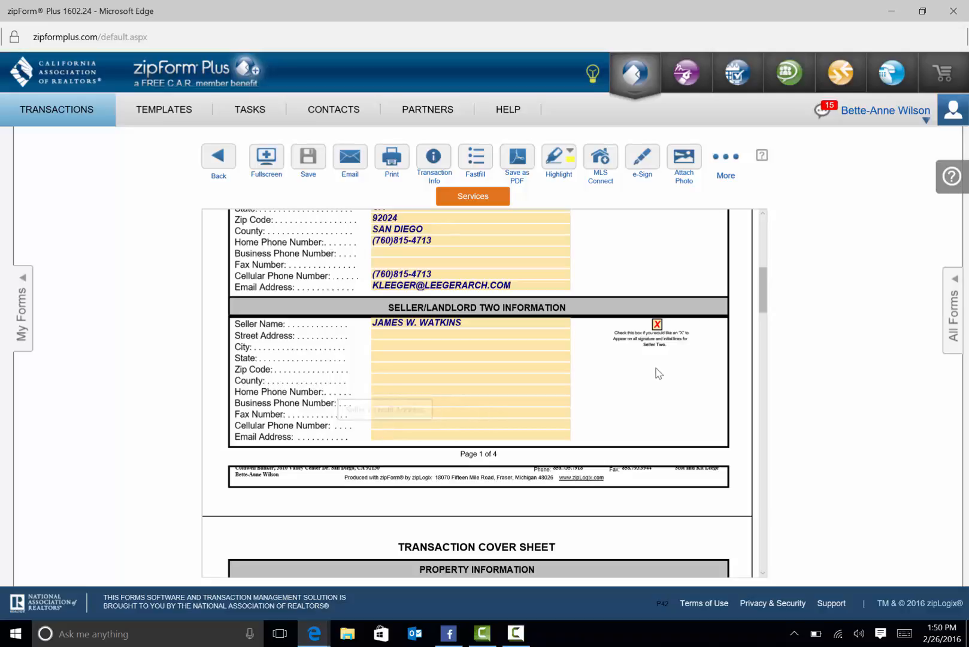
left_click_drag(763, 280, 770, 405)
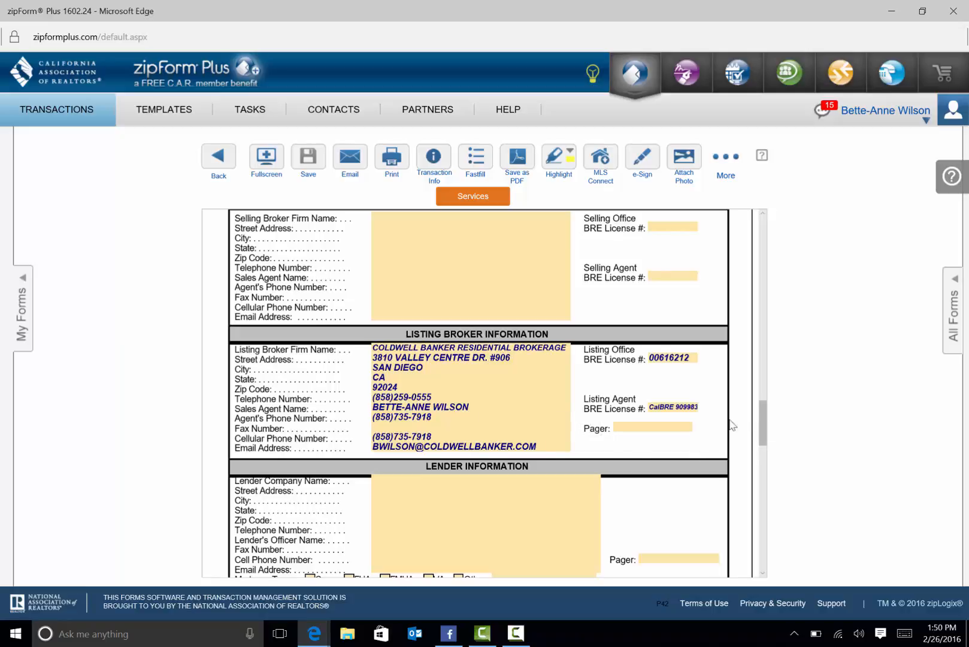
- Open the .Res. Listing Agmt. - Exclusive - 12/15 form and review it down to the additional terms
left_click(27, 283)
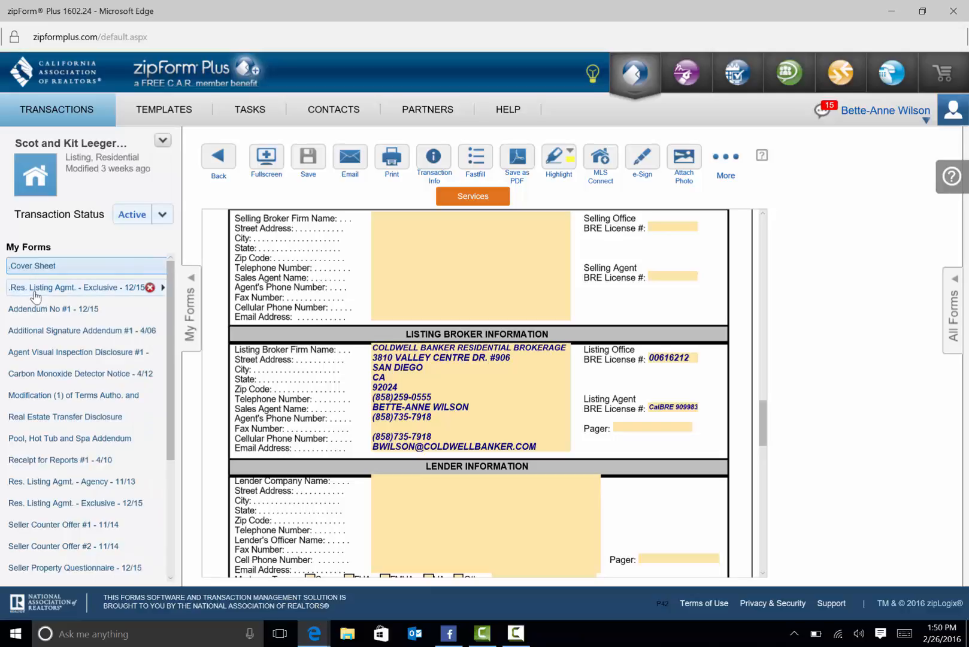
left_click(38, 289)
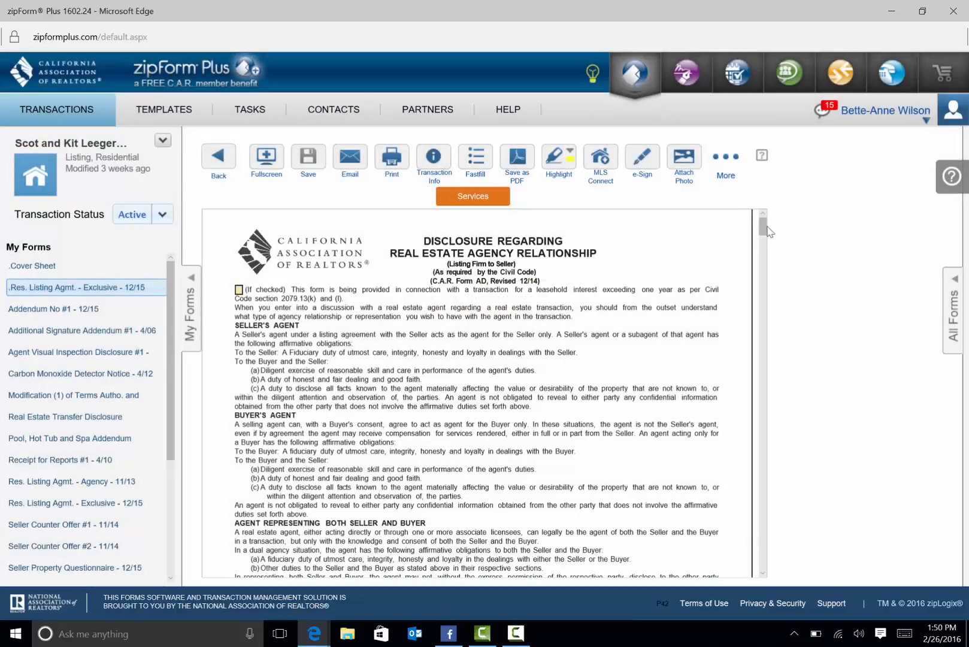
left_click_drag(762, 228, 757, 298)
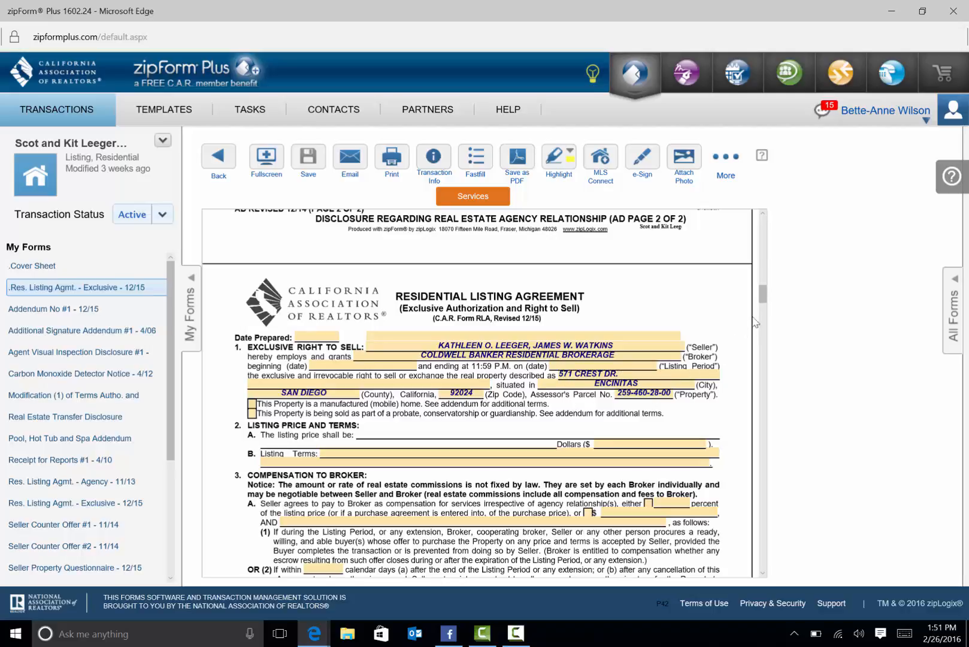
scroll(761, 308, "down", 2)
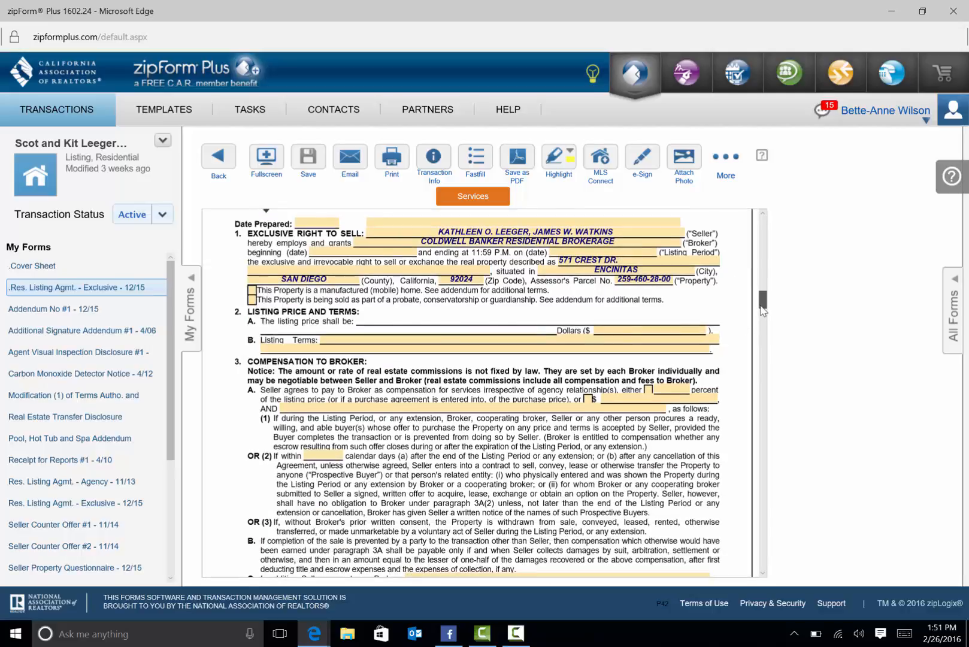
left_click_drag(761, 309, 747, 429)
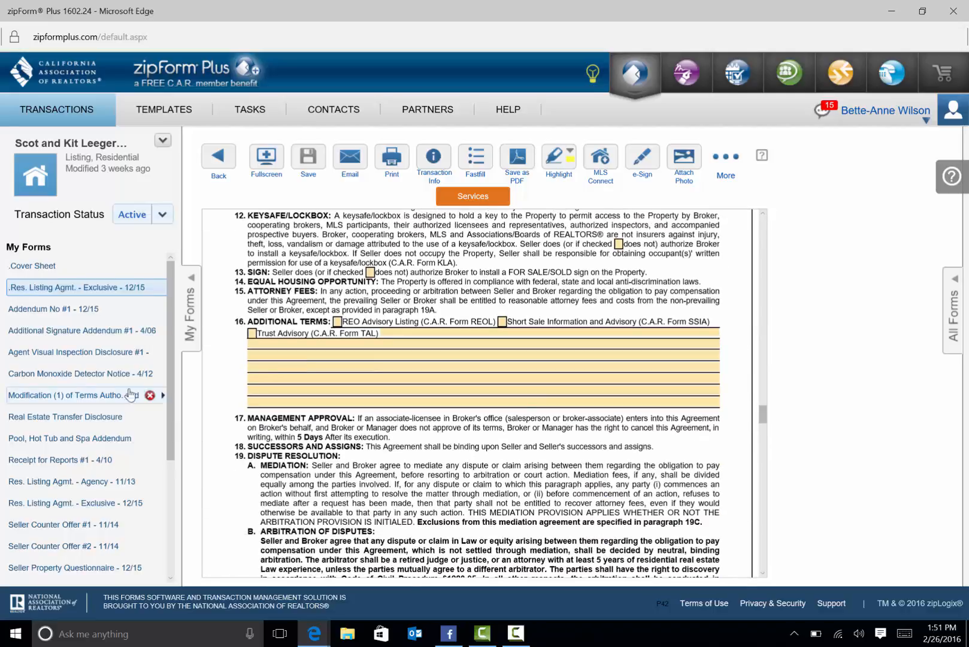
- Look through the transaction's list of forms down to the Standard Listing Checklist
mouse_move(166, 352)
scroll(166, 359, "down", 1)
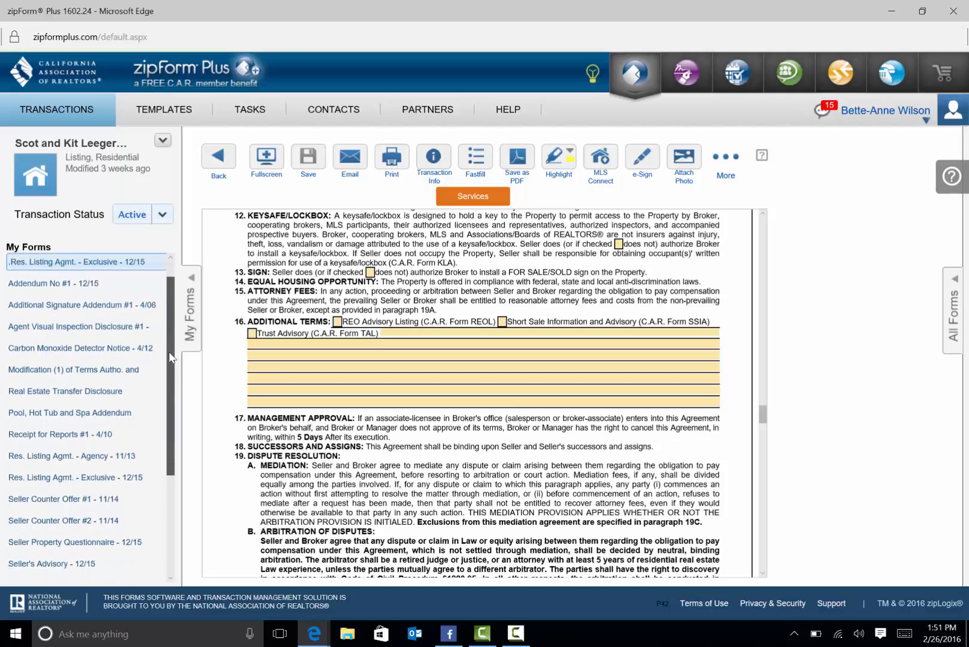
scroll(165, 377, "down", 1)
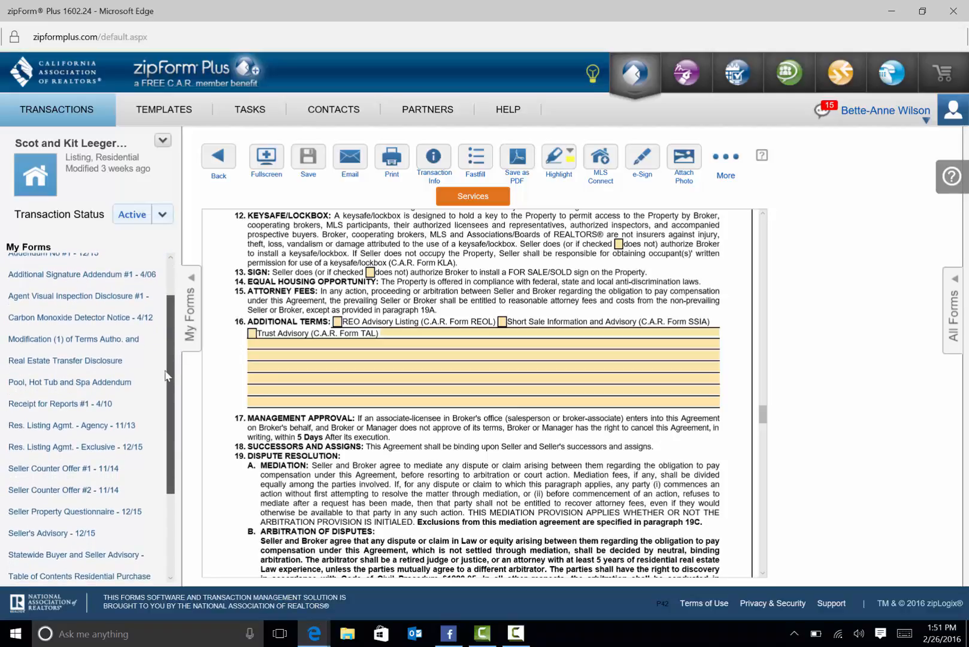
scroll(165, 389, "down", 1)
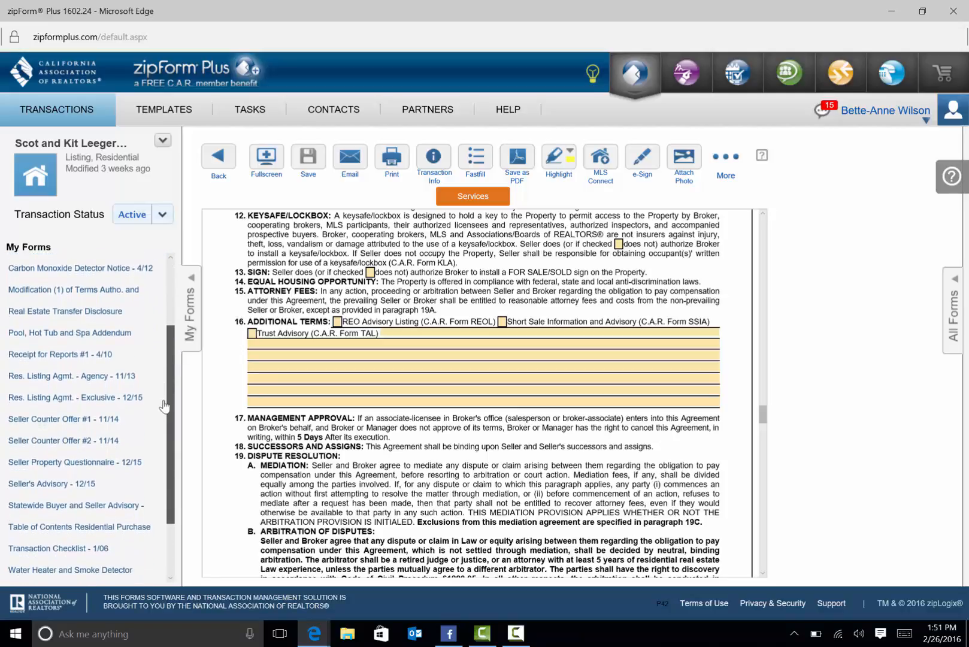
scroll(164, 410, "down", 1)
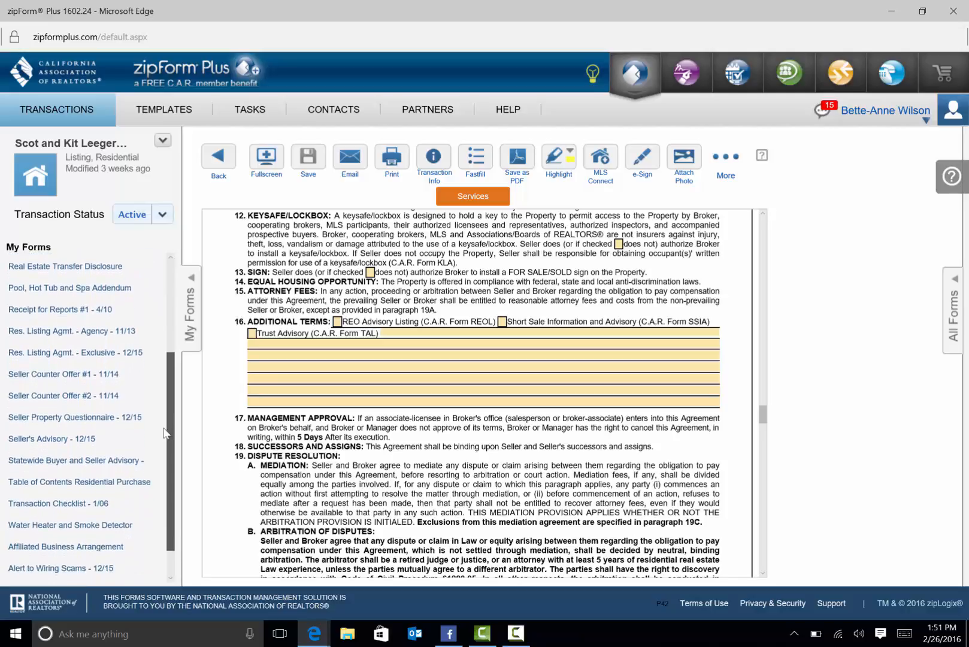
scroll(164, 440, "down", 1)
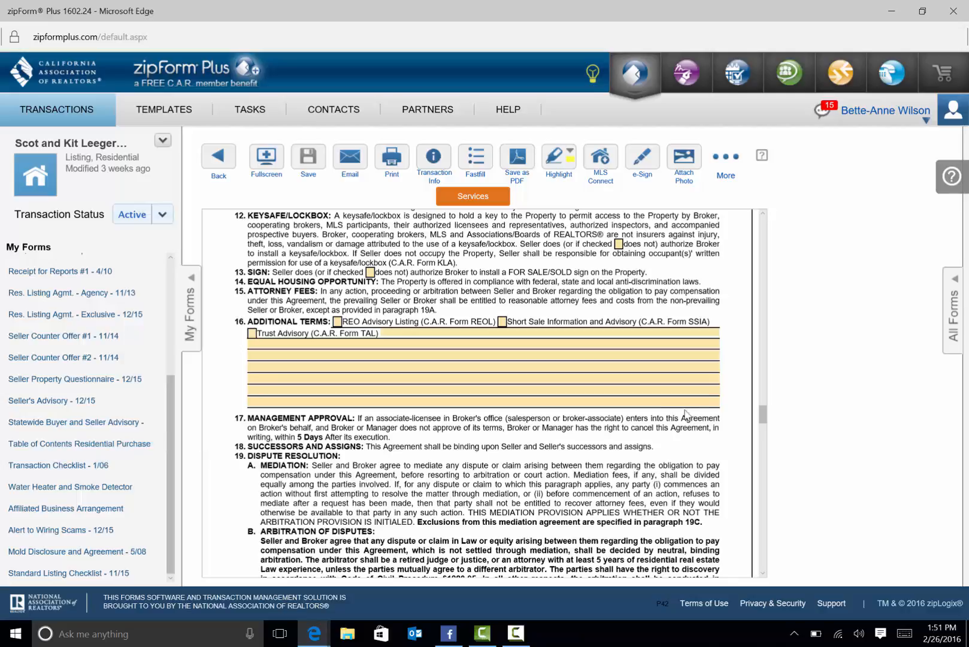
- Start an e-signature submission for multiple forms from the residential listing agreement
left_click_drag(763, 419, 742, 231)
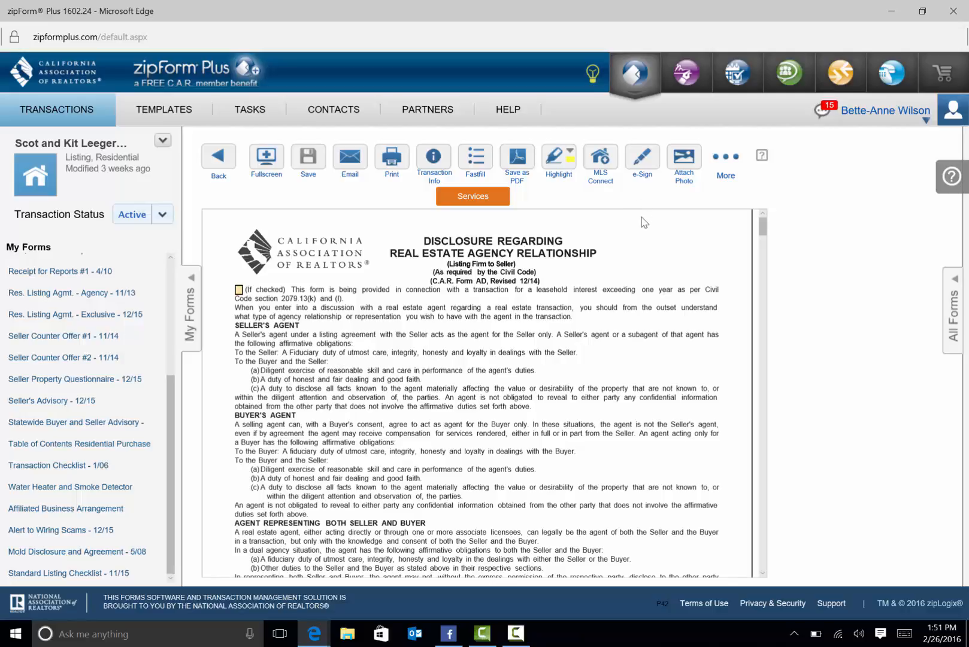
left_click(647, 163)
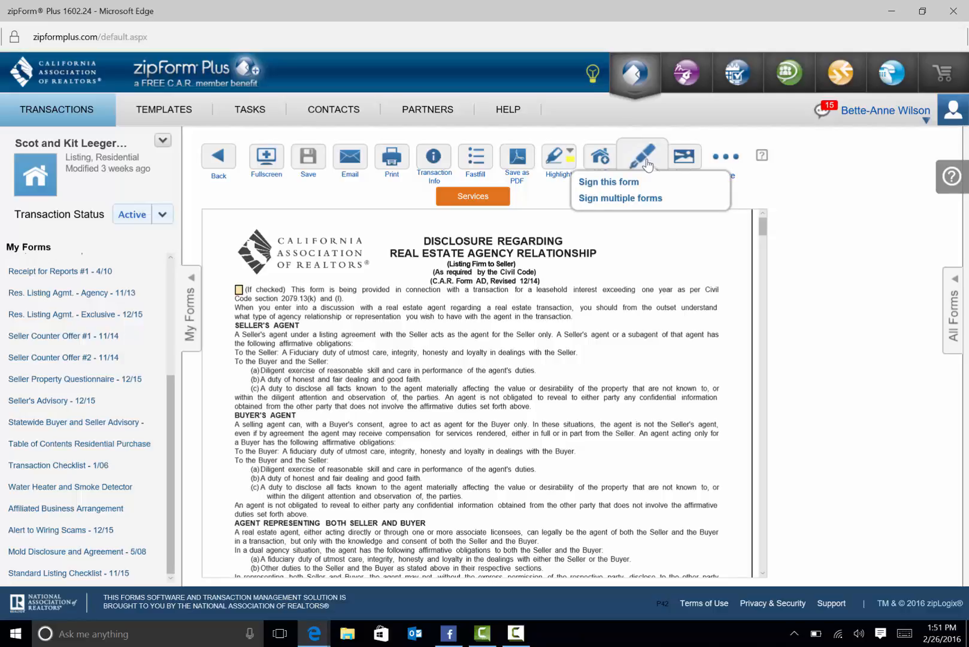
left_click(627, 199)
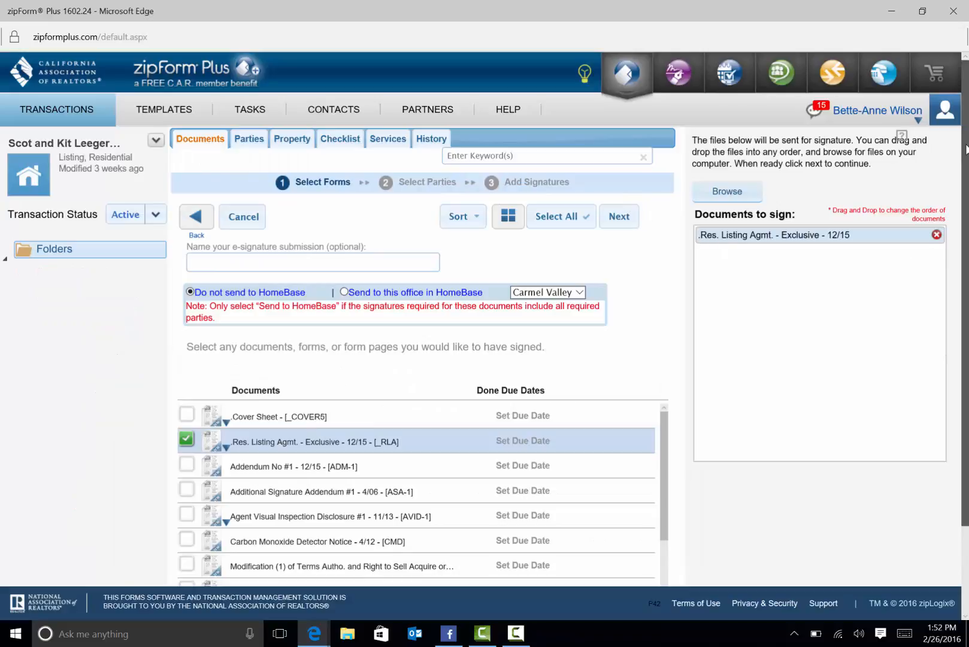
- Add the Carbon Monoxide Detector Notice and Affiliated Business Arrangement Disclosure Statement to the documents to sign, placing the disclosure statement before the notice
left_click_drag(965, 153, 964, 237)
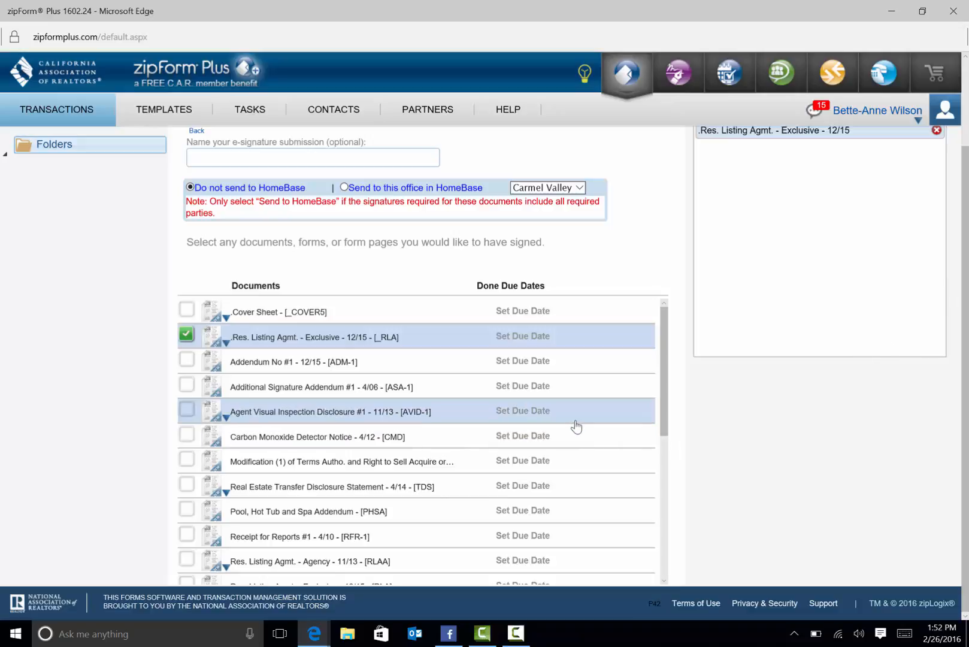
left_click(187, 435)
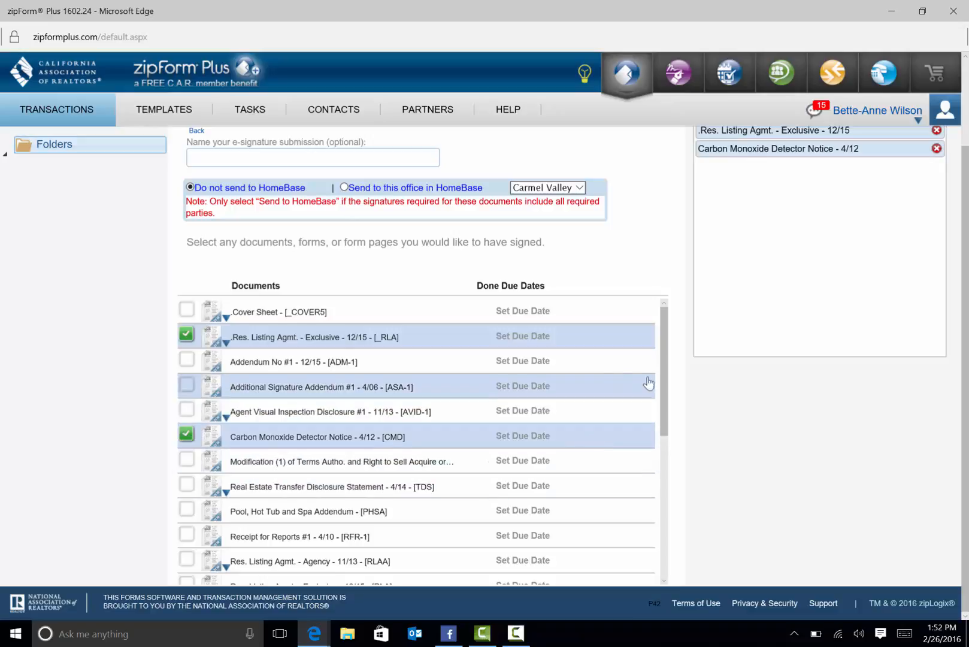
left_click_drag(663, 369, 650, 531)
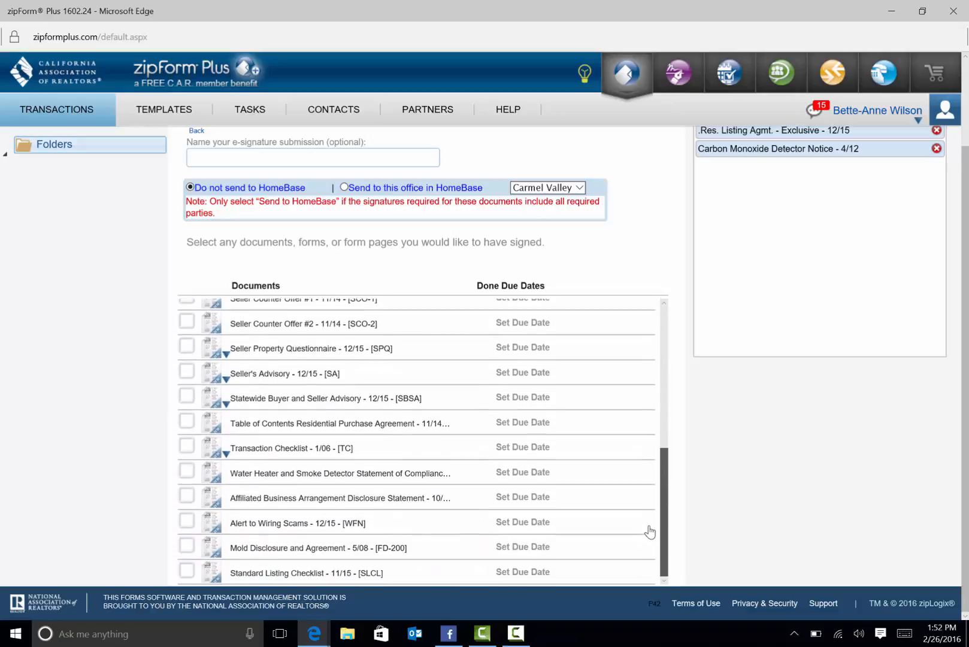
left_click(186, 501)
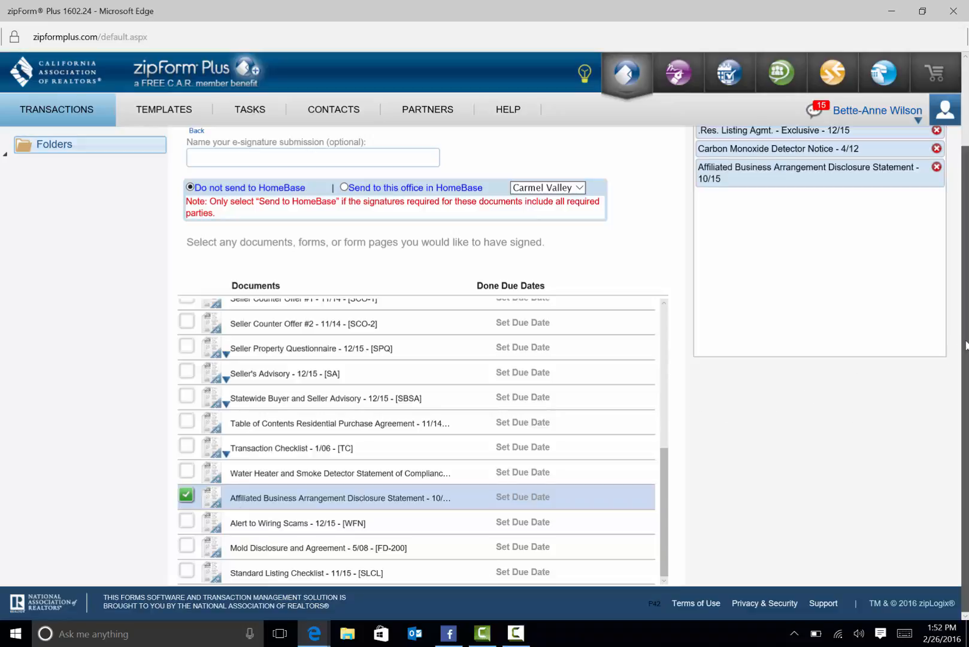
scroll(965, 346, "up", 2)
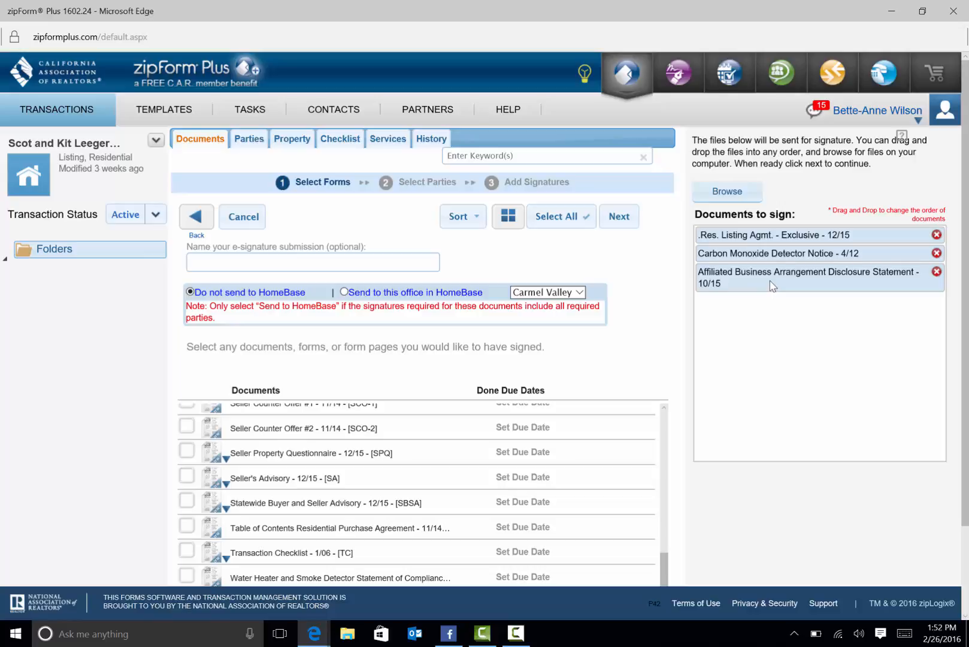
mouse_move(770, 281)
left_mouse_down()
mouse_move(770, 249)
mouse_move(770, 264)
left_mouse_up()
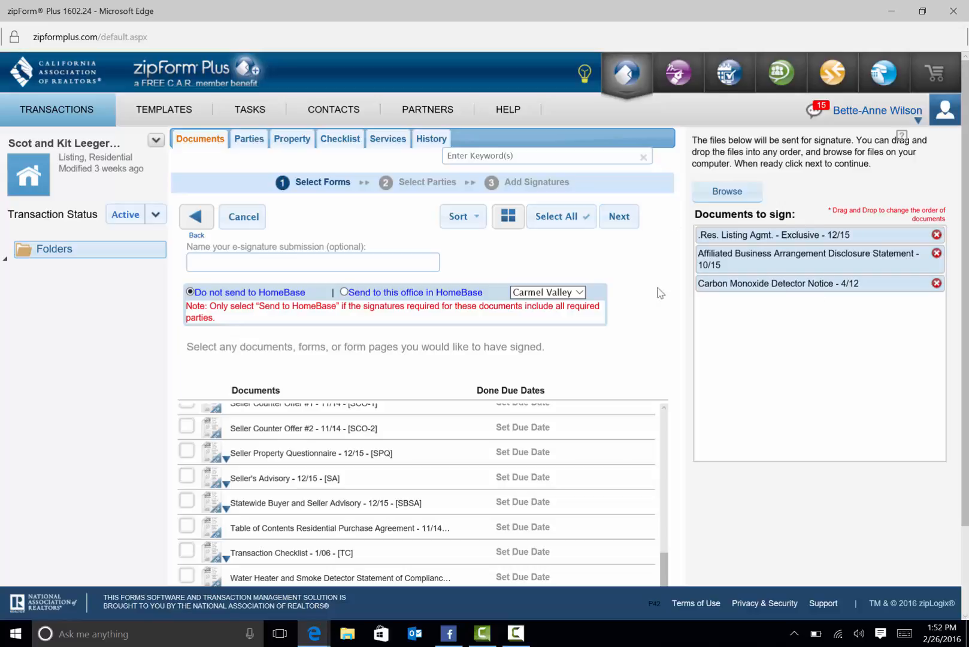
- Add the Listing Agent, Seller One and Seller Two, in that order, as the signing parties and open the signing options
left_click(623, 223)
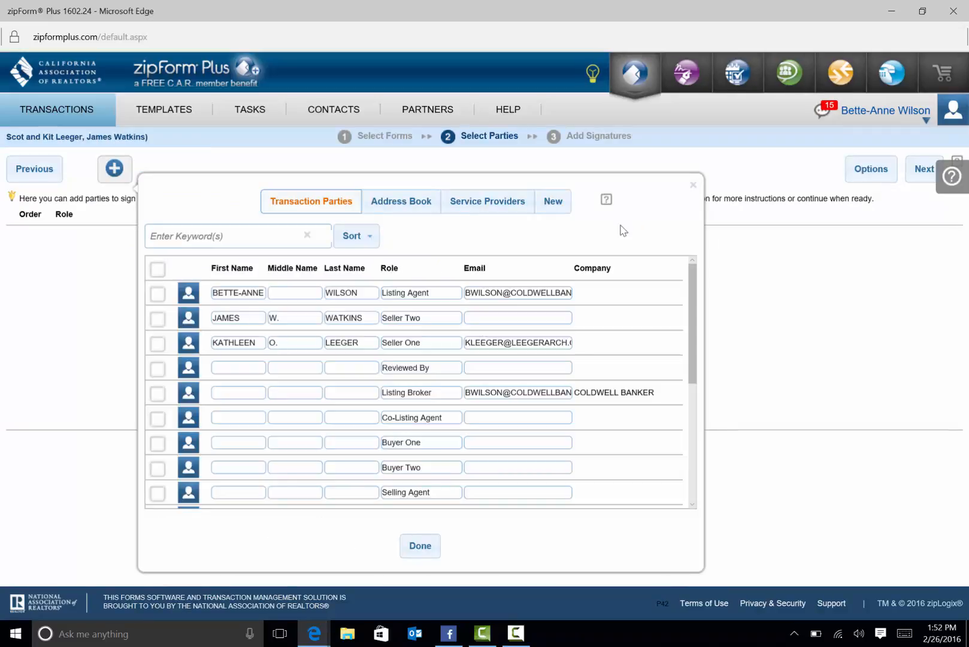
left_click(157, 293)
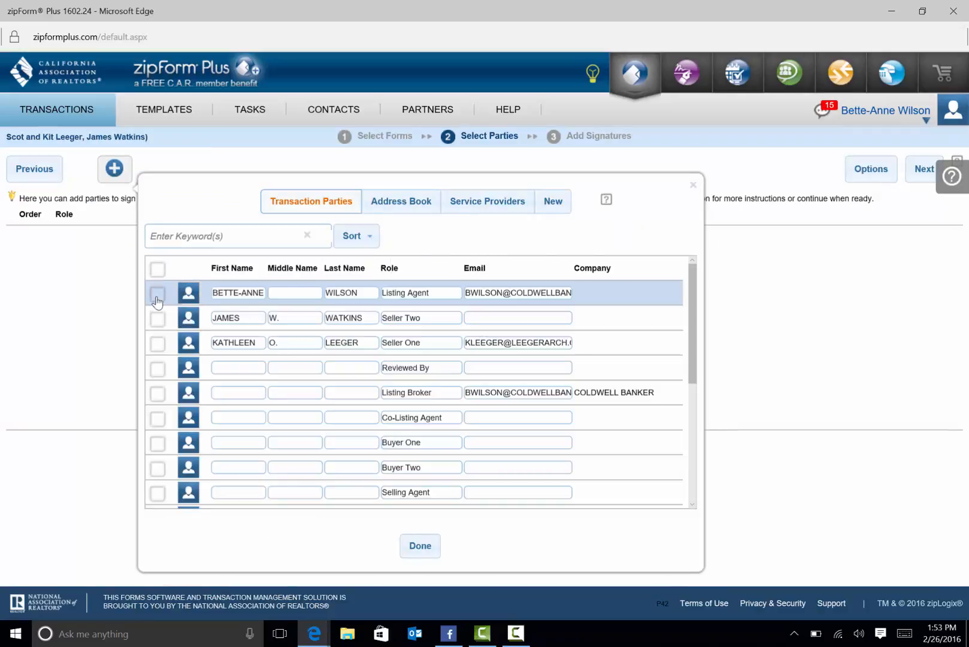
left_click(157, 295)
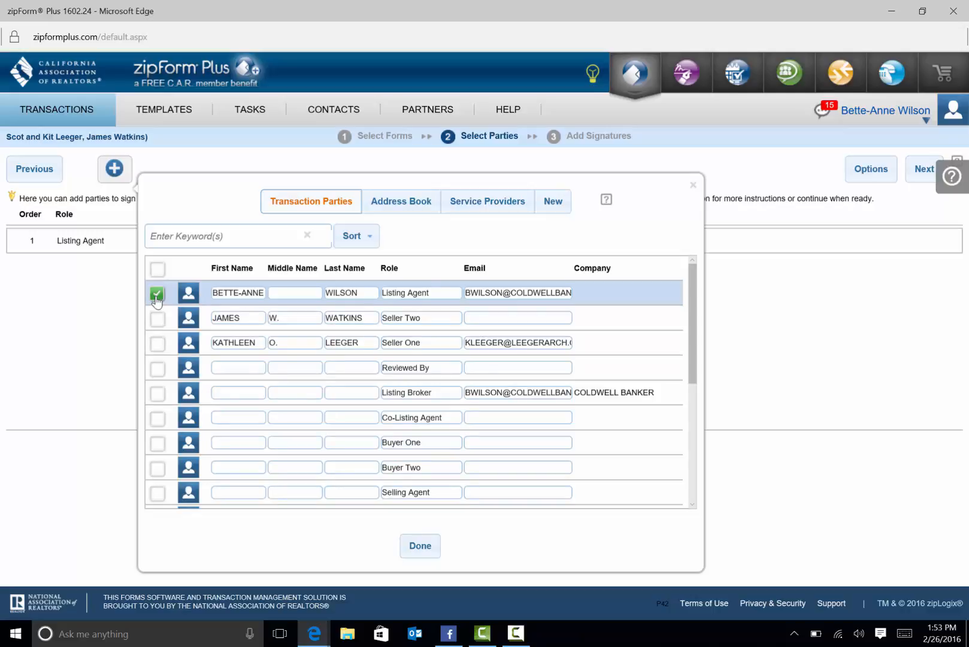
left_click(158, 345)
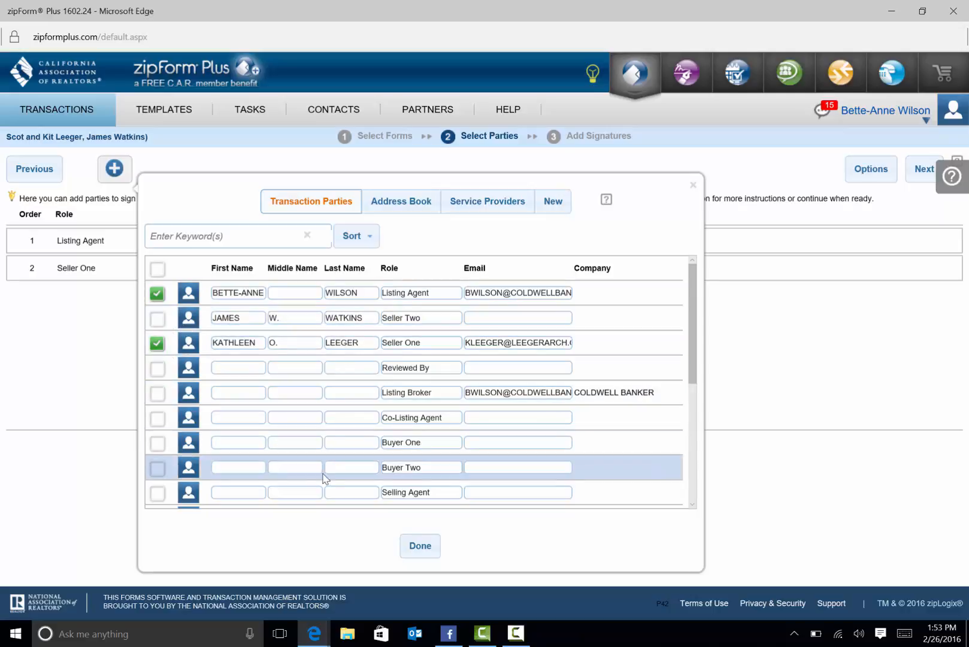
left_click(158, 318)
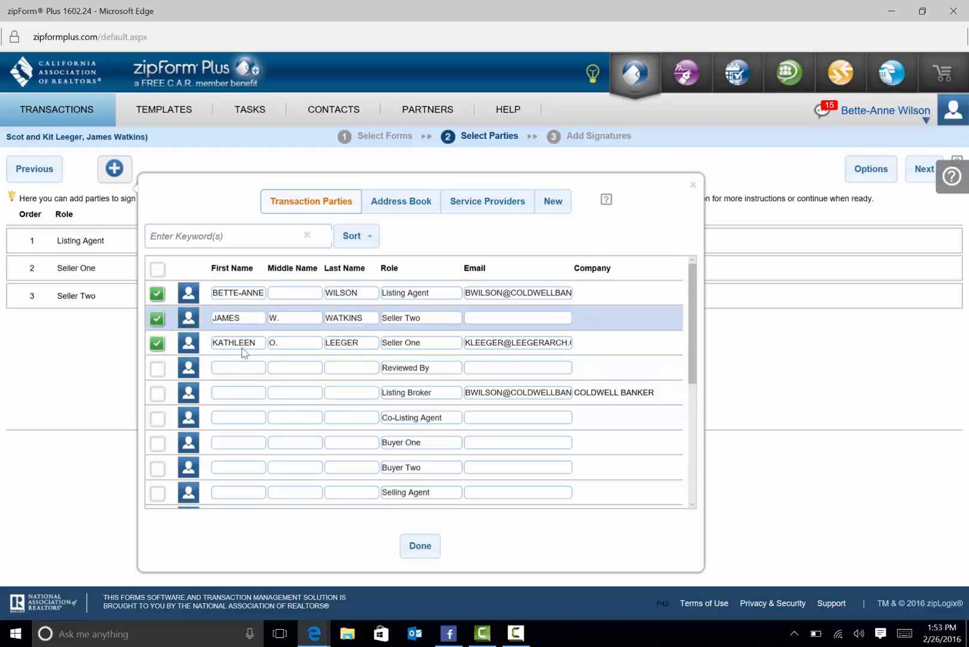
left_click(432, 552)
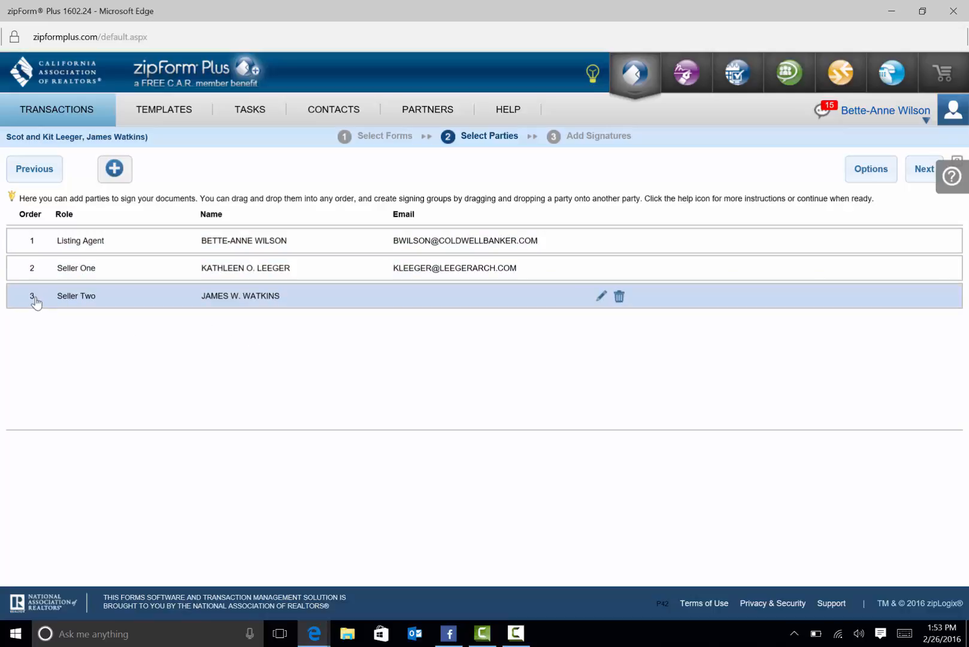
left_click(868, 174)
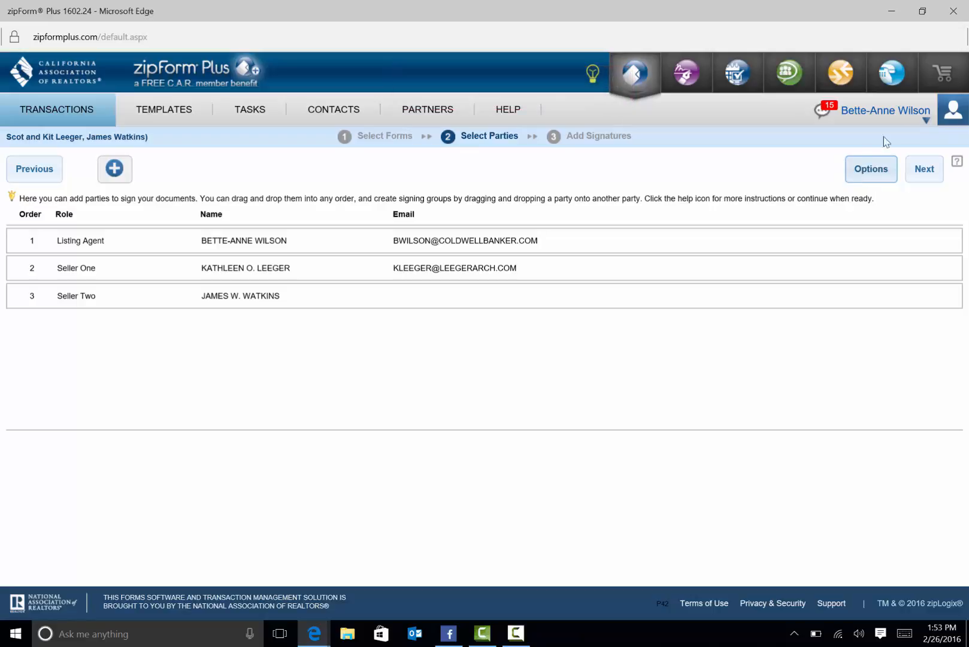
- Enter the e-signature account password in the user profile settings and save the preferences
left_click(925, 122)
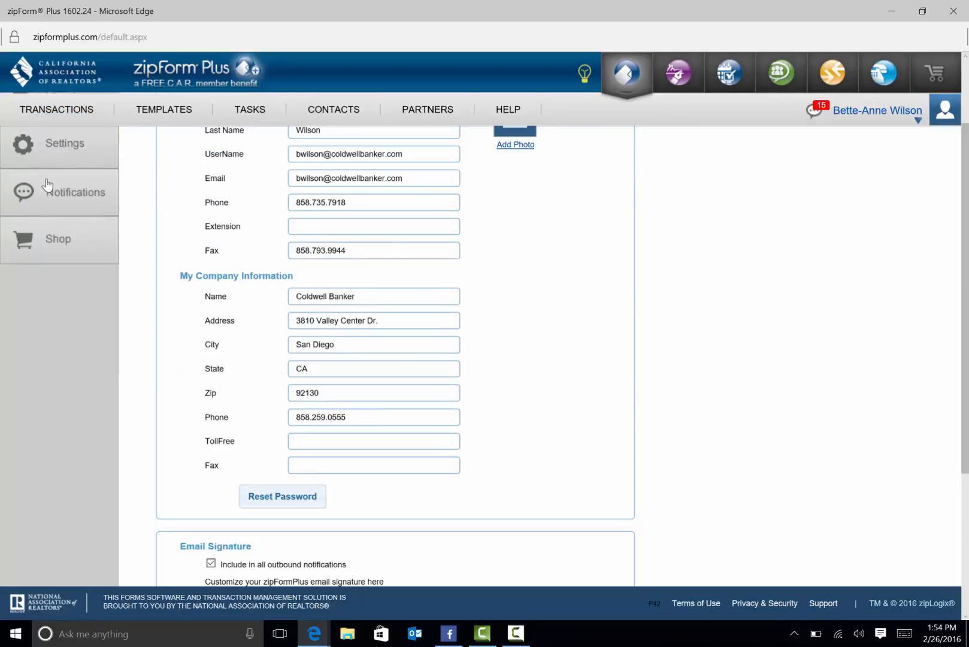
left_click(64, 149)
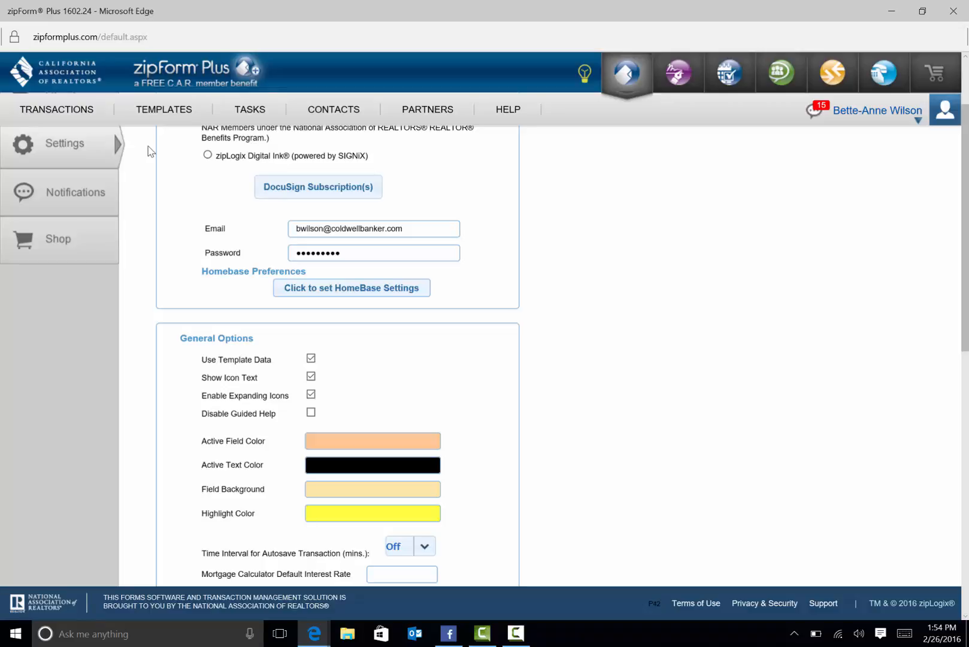
left_click(365, 253)
left_click_drag(366, 254, 227, 257)
type("••••••••••")
left_click_drag(964, 226, 964, 486)
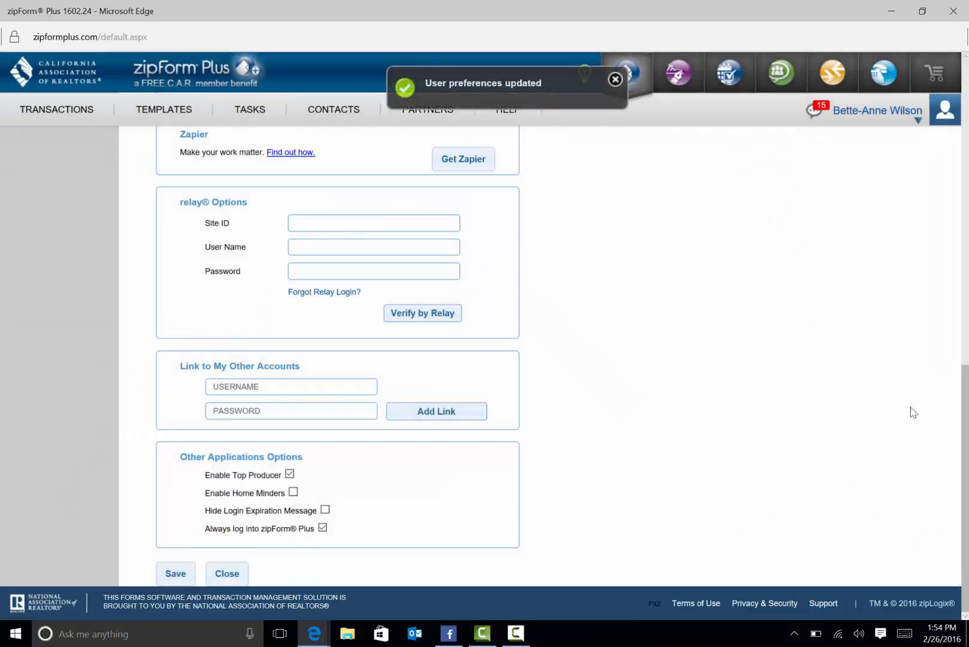
- Leave the profile settings and reopen the Encinitas listing transaction from the list of transactions
left_click_drag(965, 415, 929, 155)
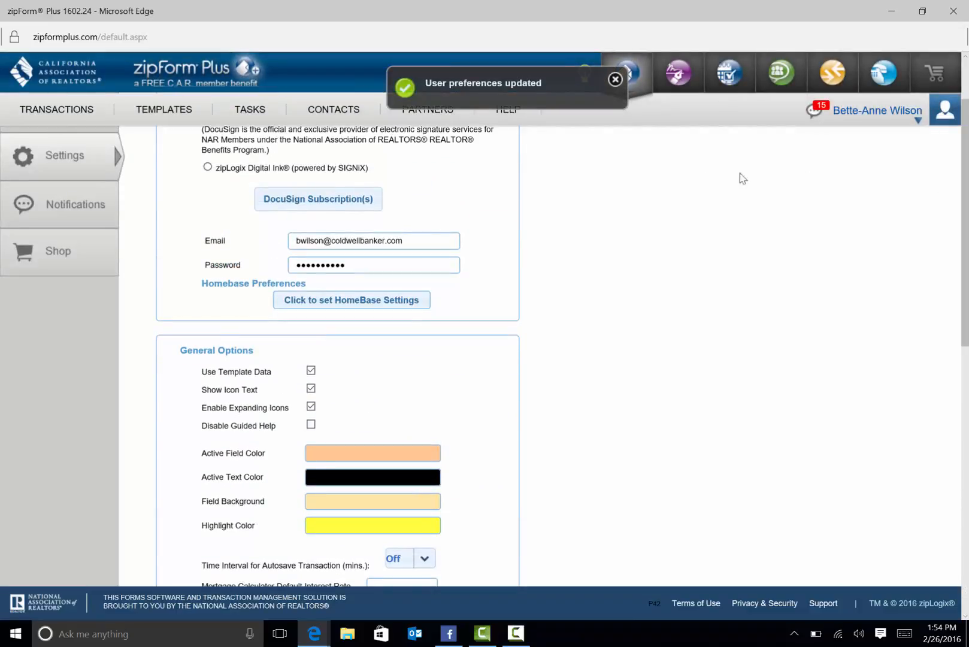
left_click(66, 114)
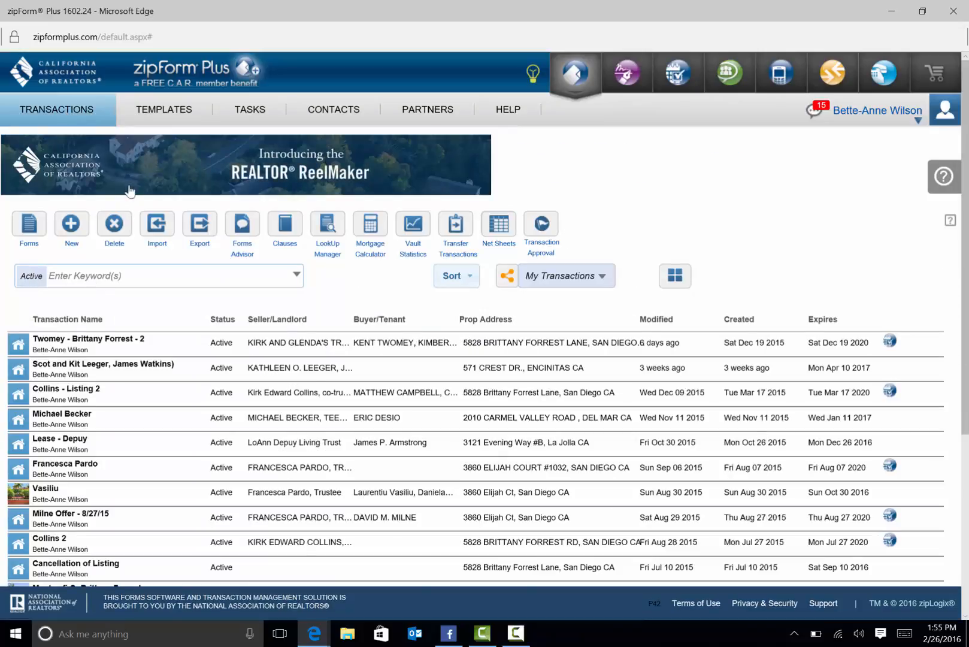
left_click(105, 366)
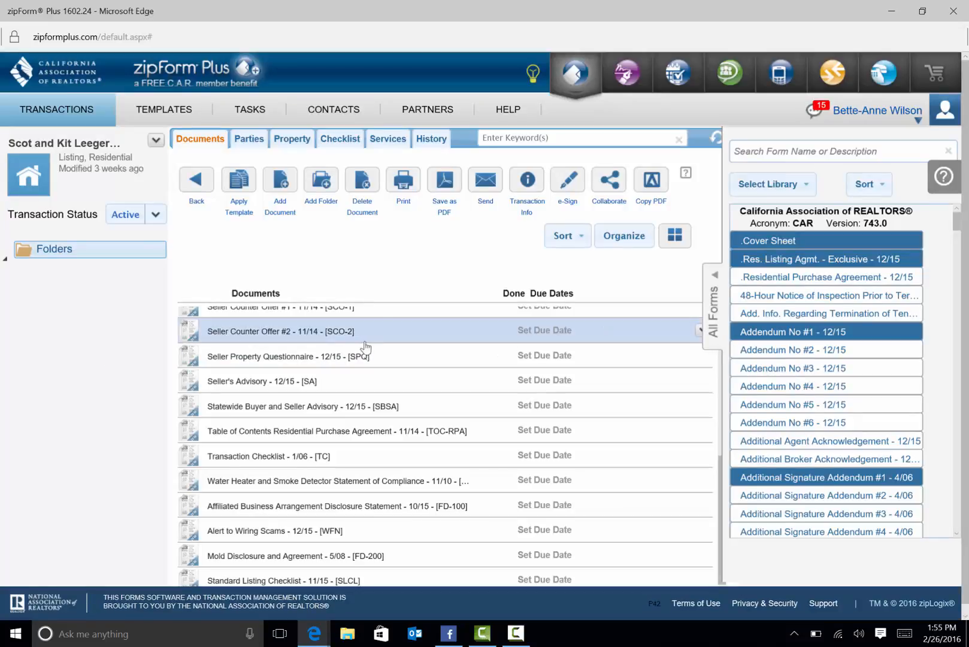
- Open the ".Res. Listing Agmt. - Exclusive - 12/15" form and start an e-signature submission for multiple forms
left_click(714, 278)
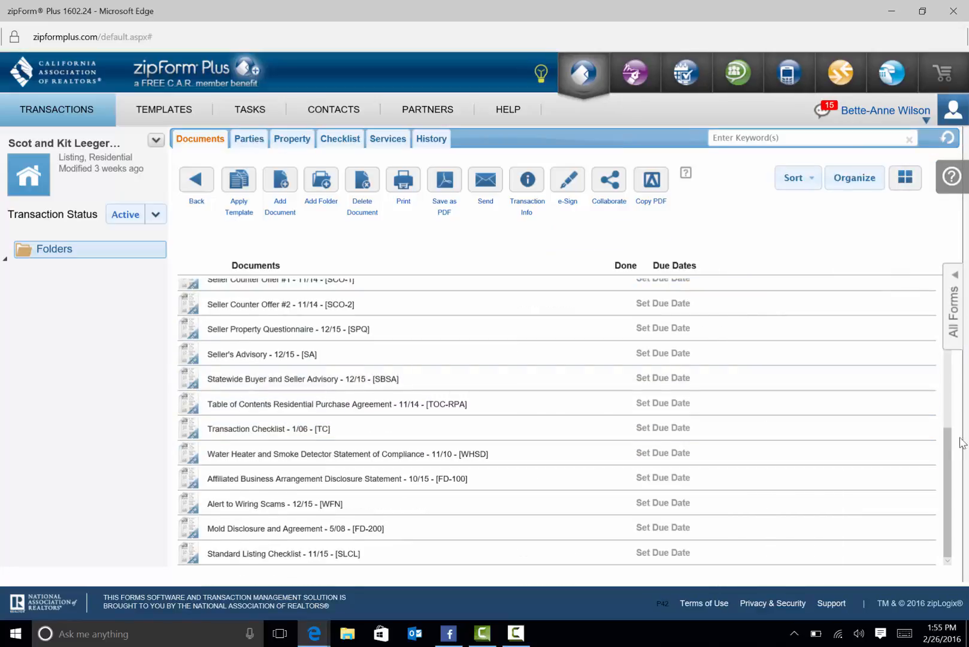
left_click_drag(948, 449, 923, 270)
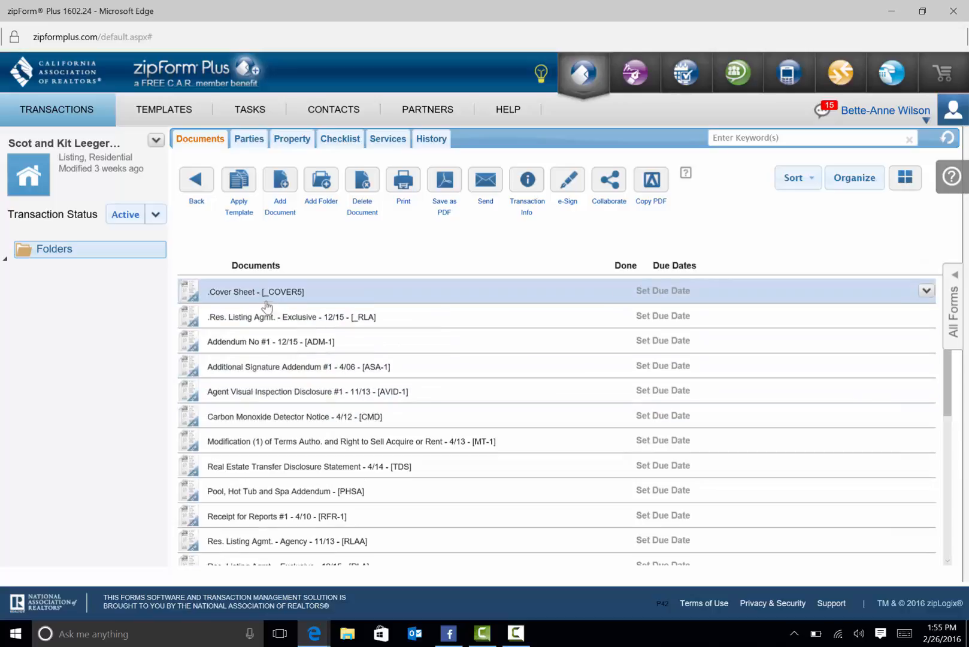
left_click(284, 318)
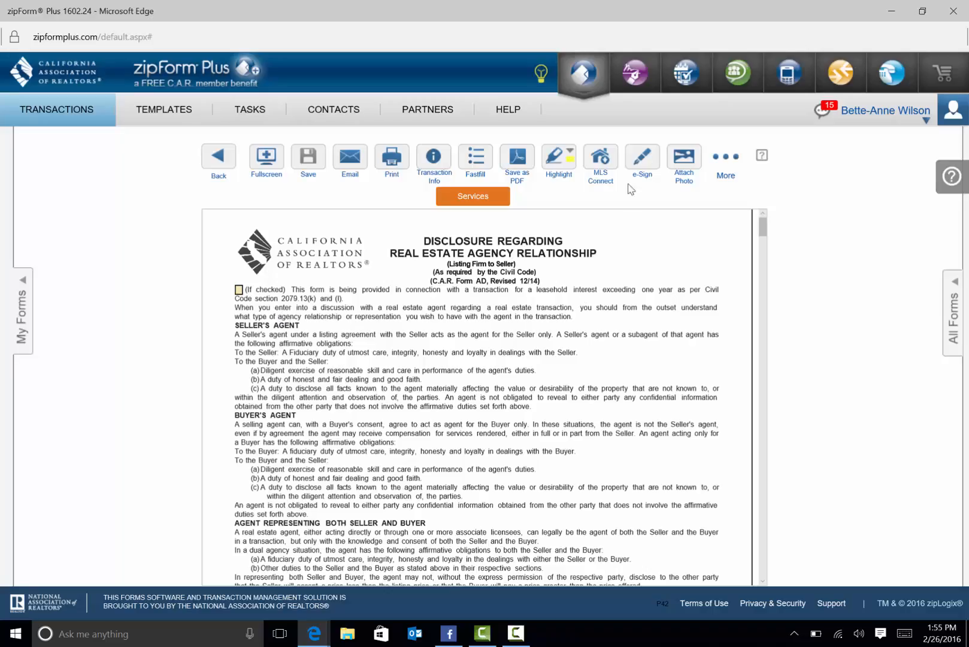
left_click(641, 157)
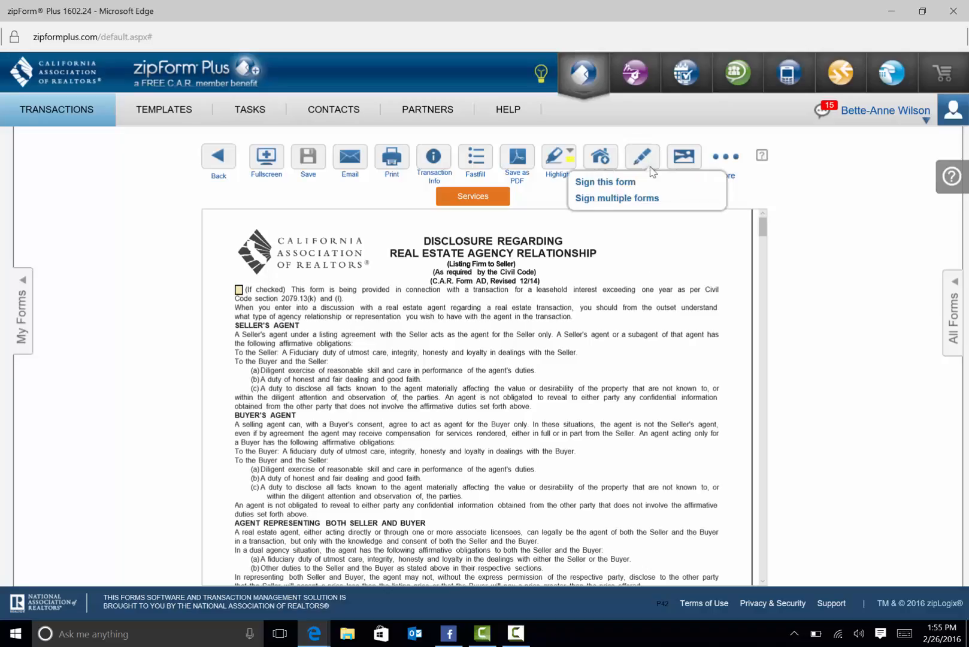
left_click(656, 199)
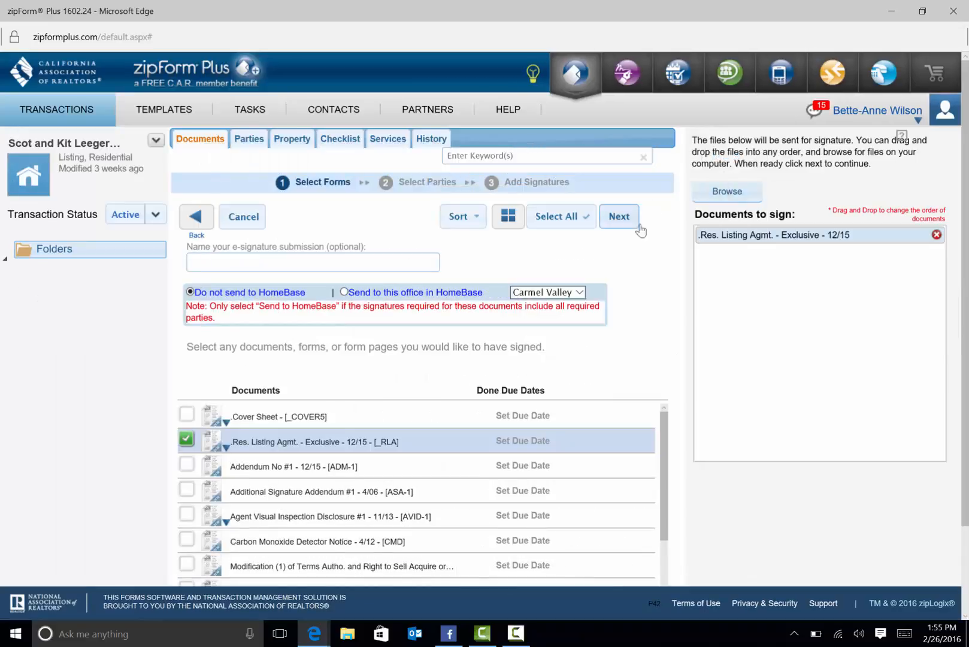
- Add the Carbon Monoxide Detector Notice and Affiliated Business Arrangement Disclosure Statement for signing, ordering the disclosure statement before the notice
left_click_drag(665, 429, 663, 473)
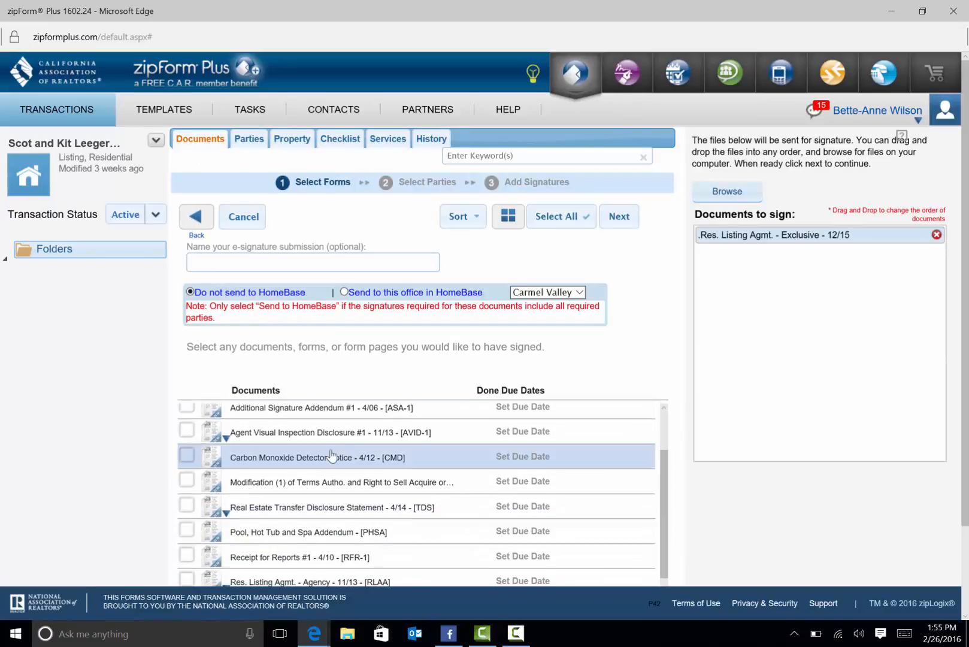
left_click(188, 459)
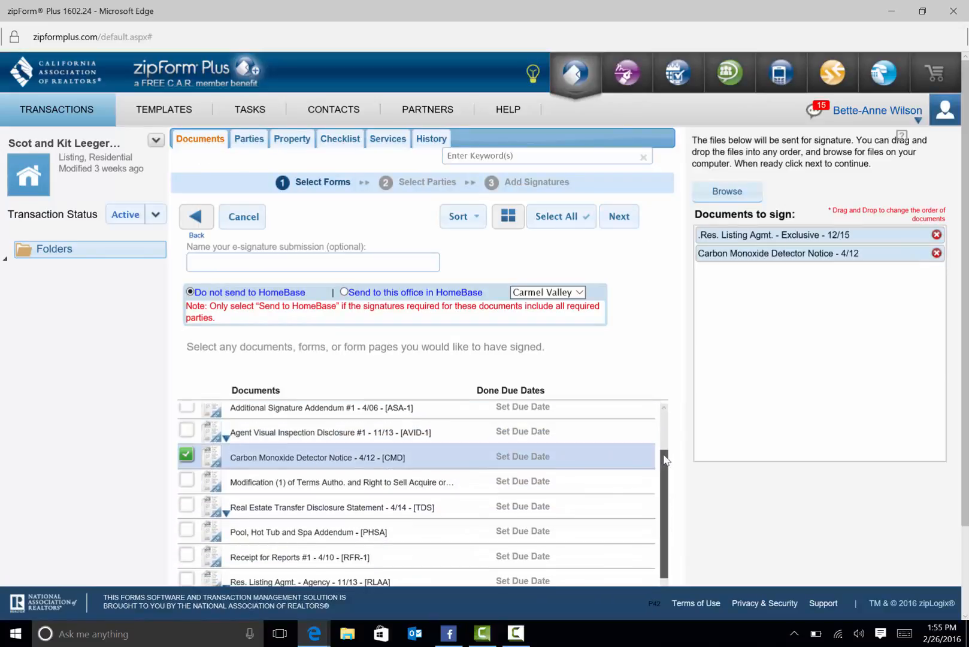
left_click_drag(664, 456, 661, 565)
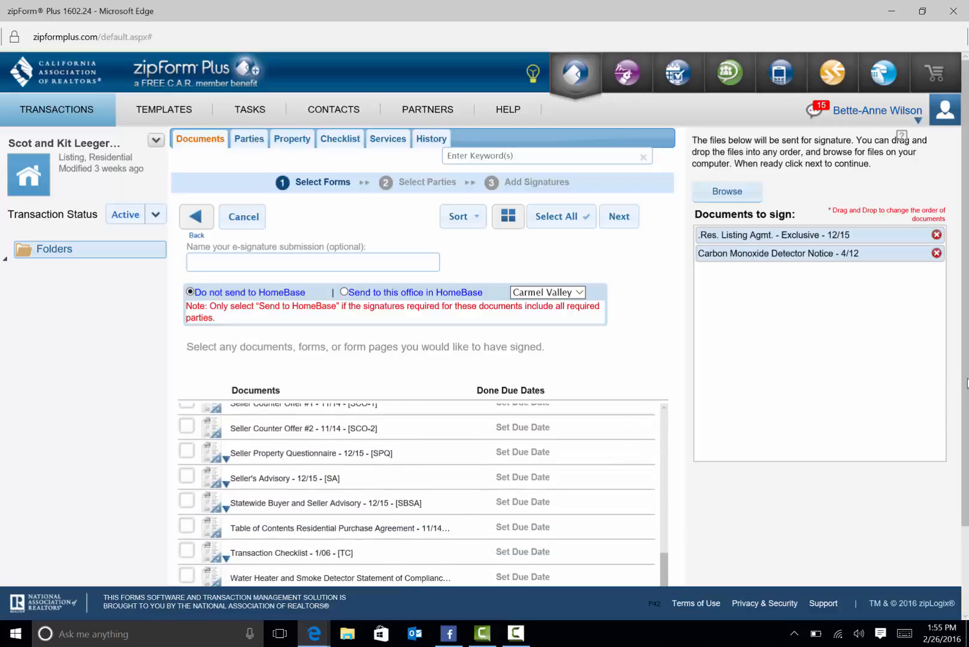
scroll(951, 504, "down", 2)
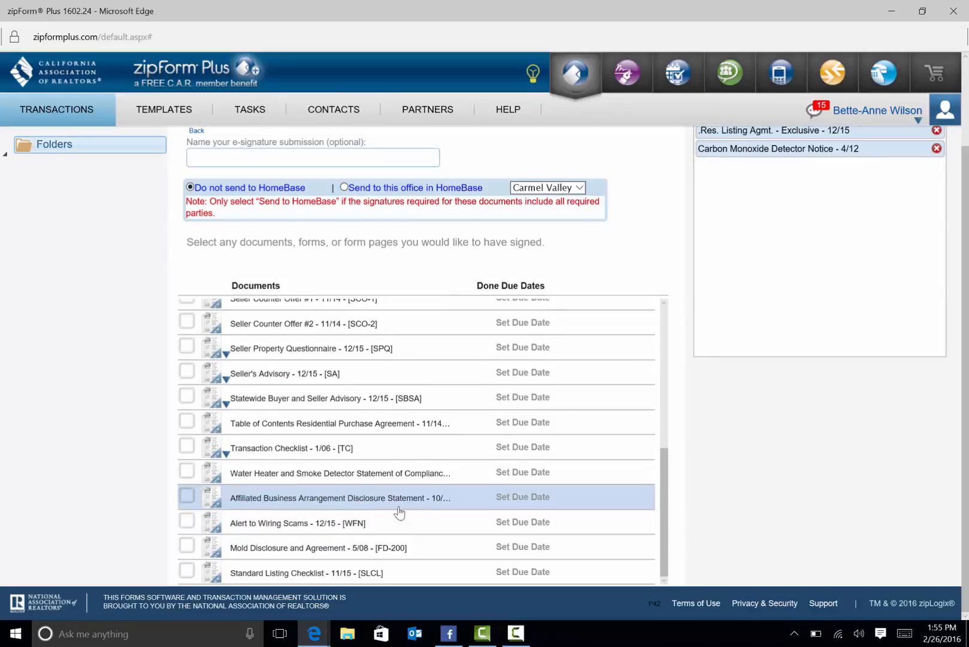
left_click(186, 496)
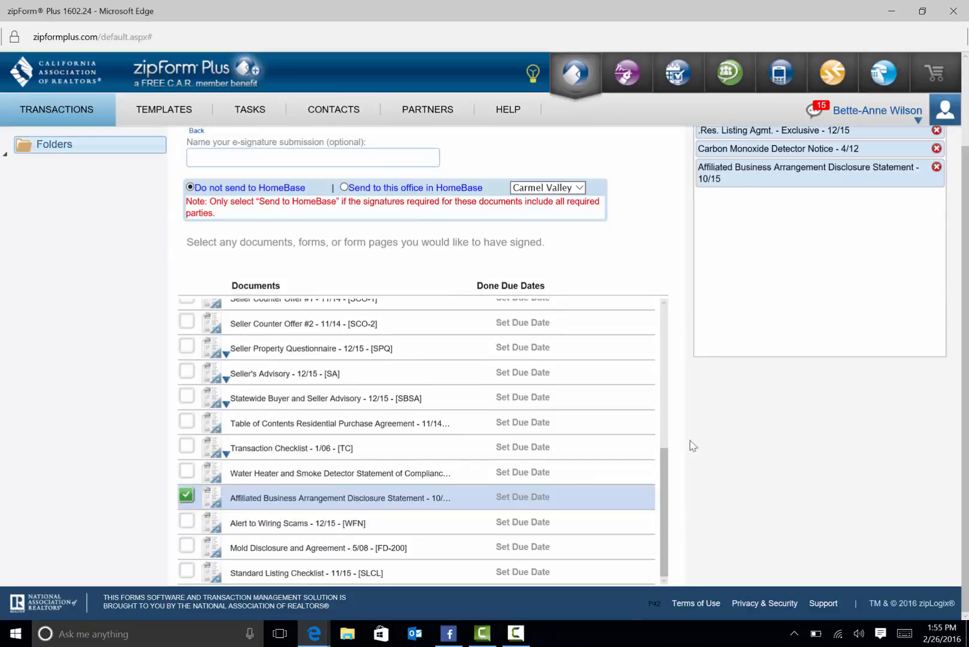
left_click_drag(663, 468, 638, 345)
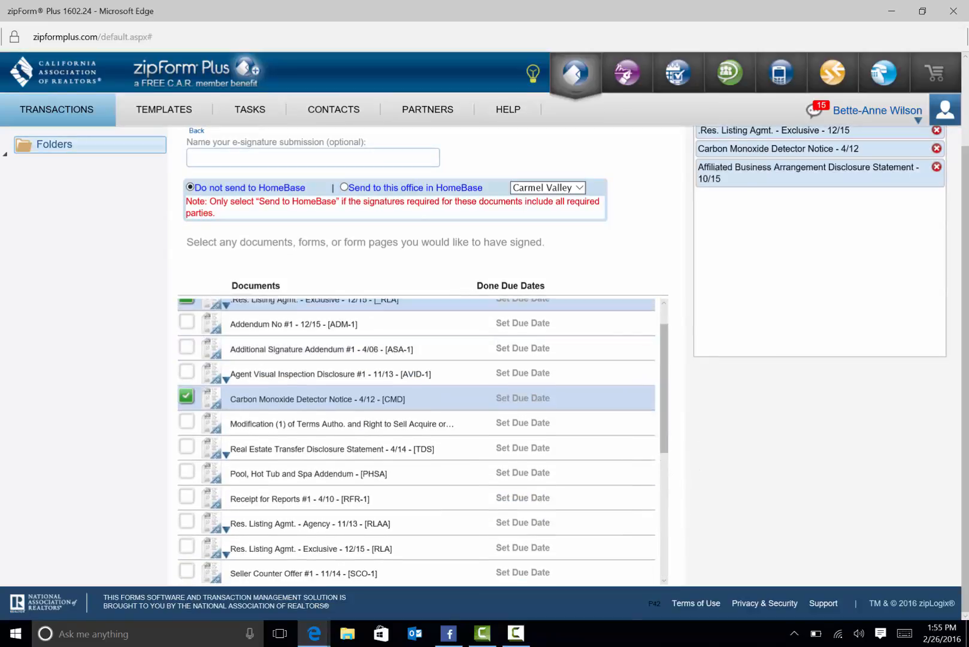
scroll(961, 281, "up", 2)
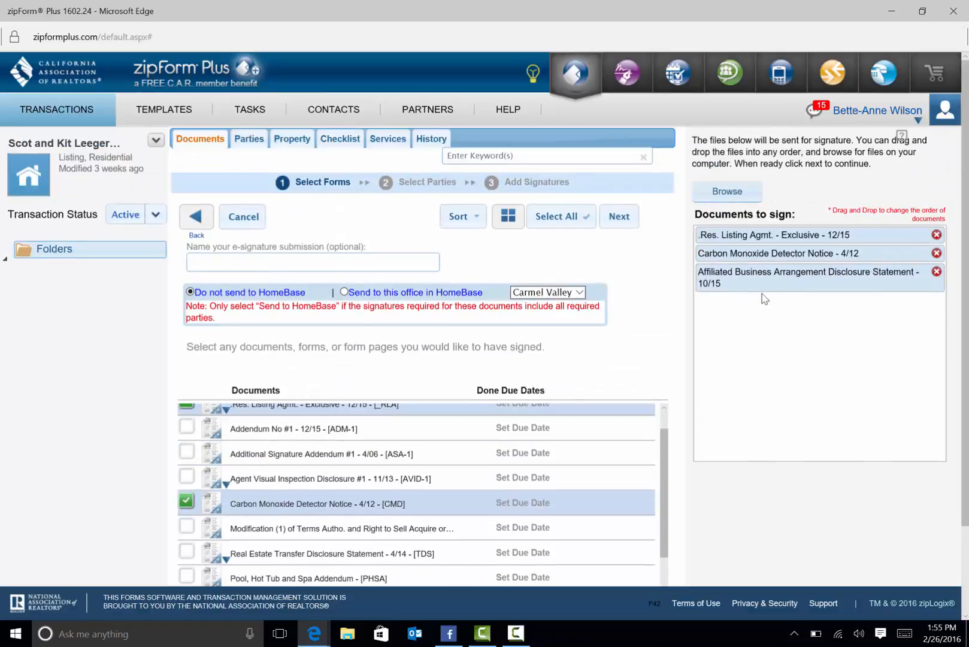
mouse_move(772, 286)
left_mouse_down()
mouse_move(776, 262)
mouse_move(780, 269)
left_mouse_up()
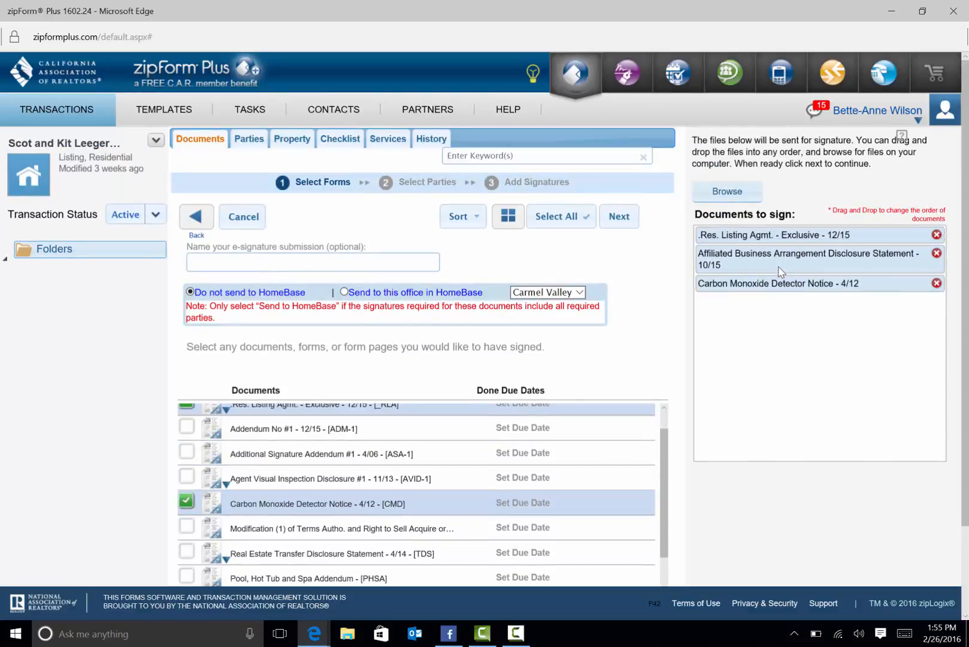
- Choose the Listing Agent, Seller One and Seller Two, in that order, as signing parties and proceed to adding signatures
left_click(634, 220)
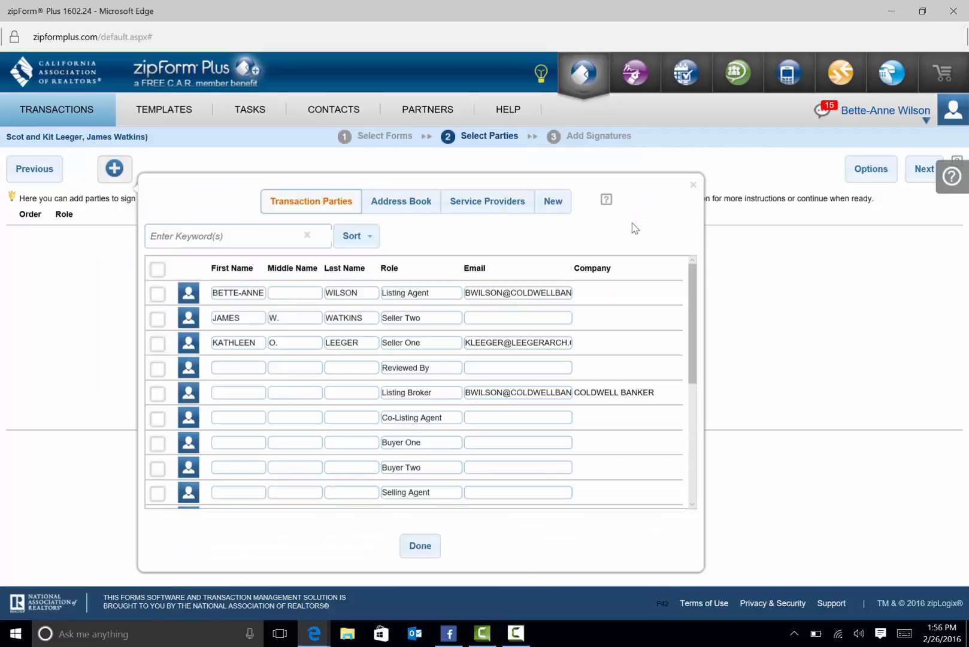
left_click(157, 294)
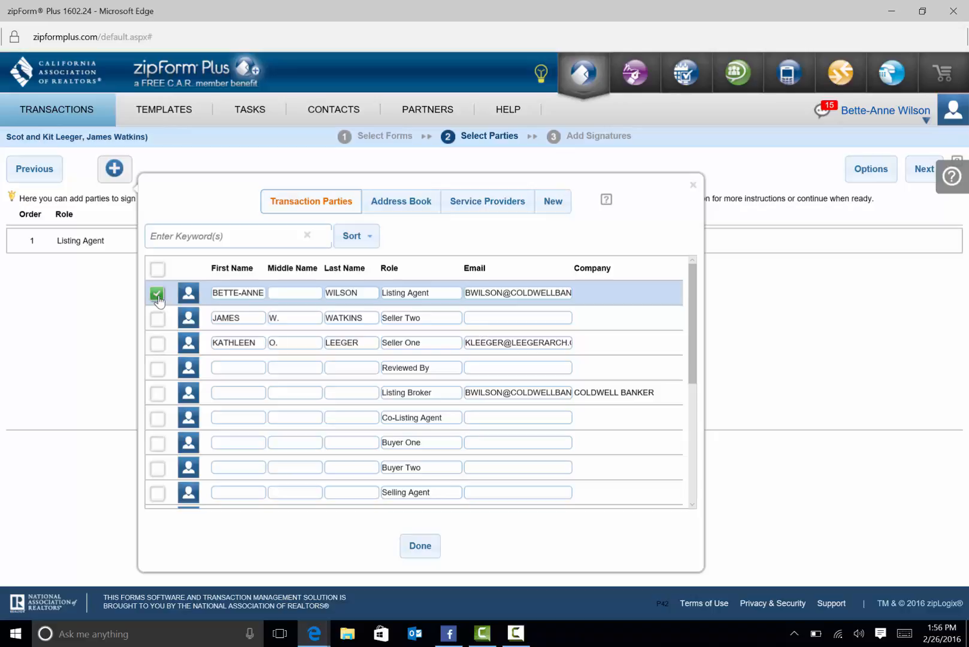
left_click(156, 345)
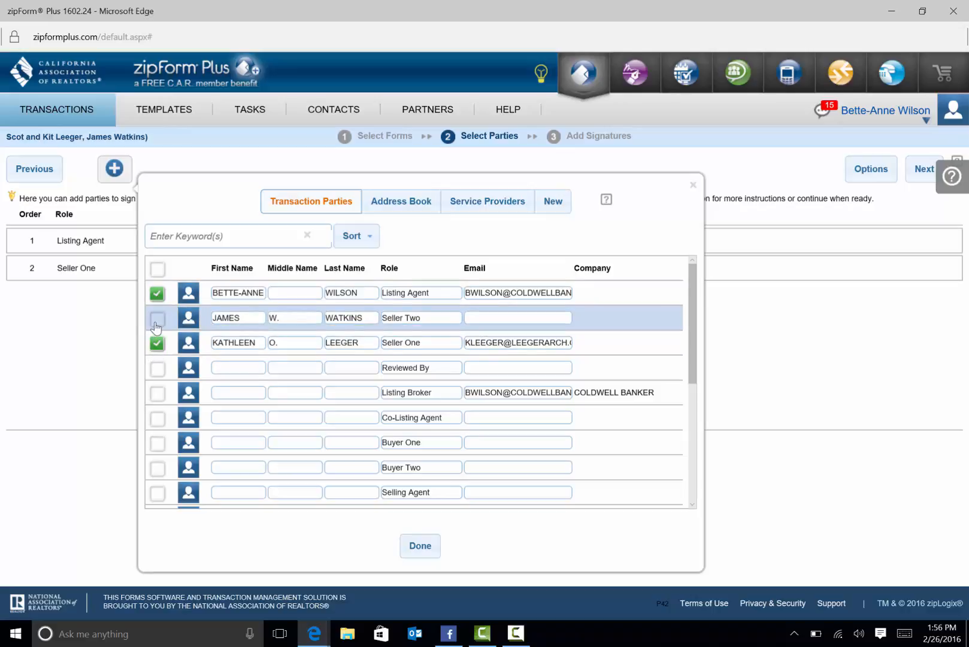
left_click(155, 324)
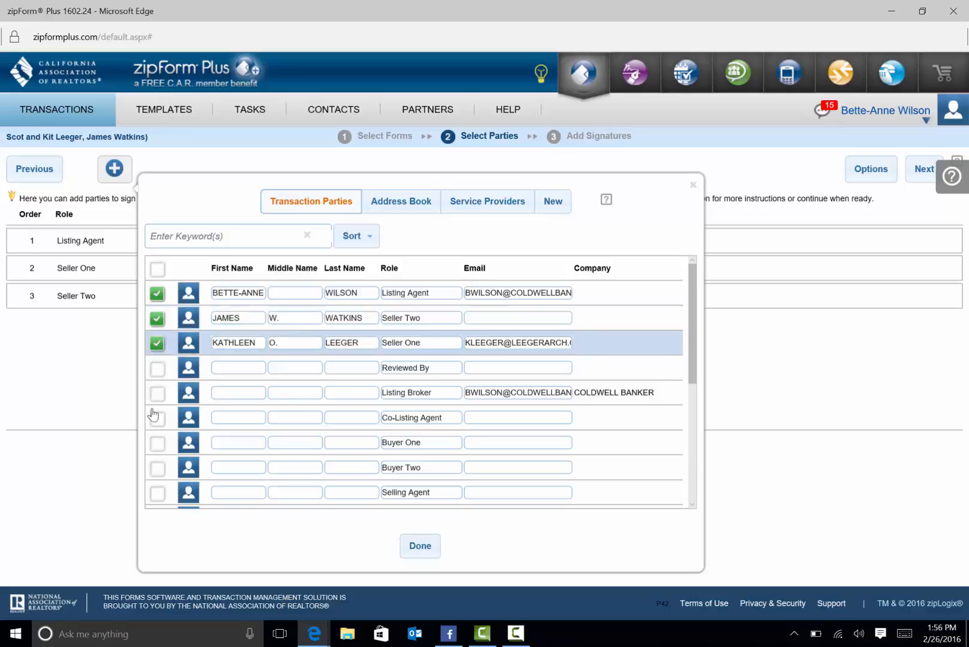
left_click(424, 554)
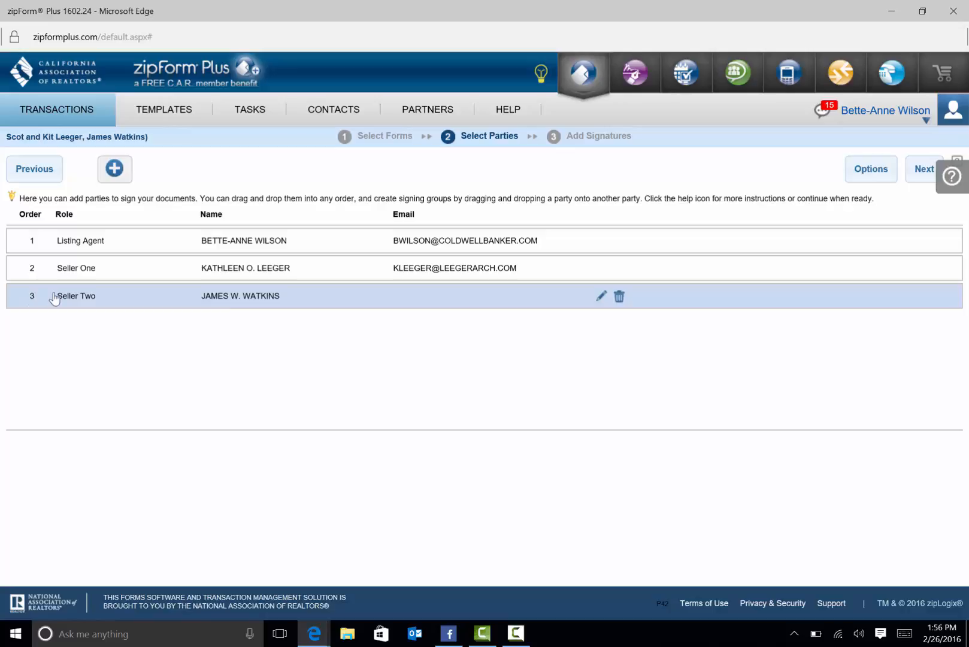
left_click(871, 170)
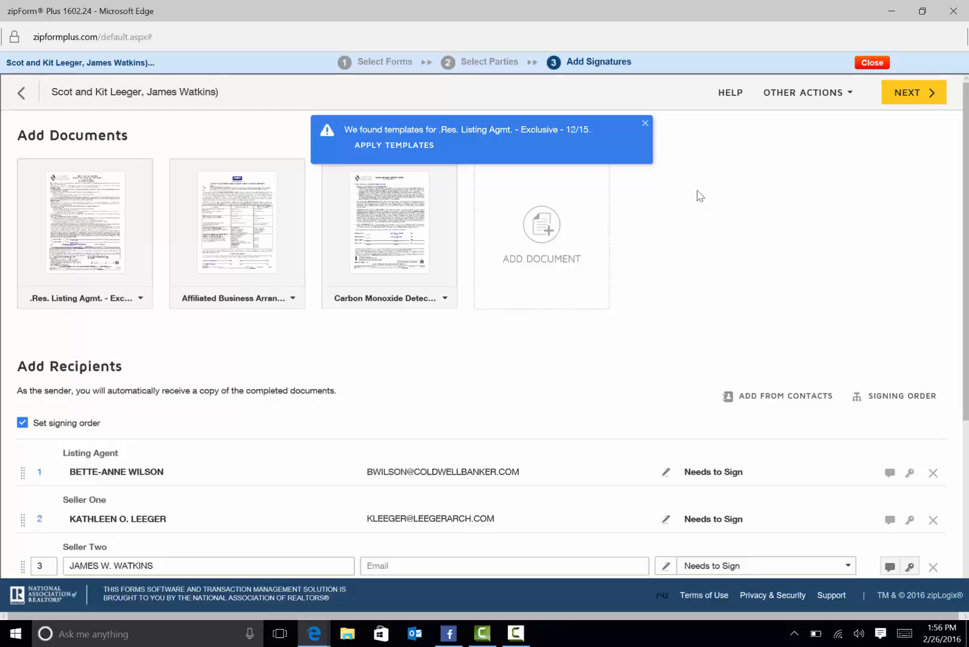
- Dismiss the suggestion to apply templates and turn off the signing order for the recipients
left_click(644, 124)
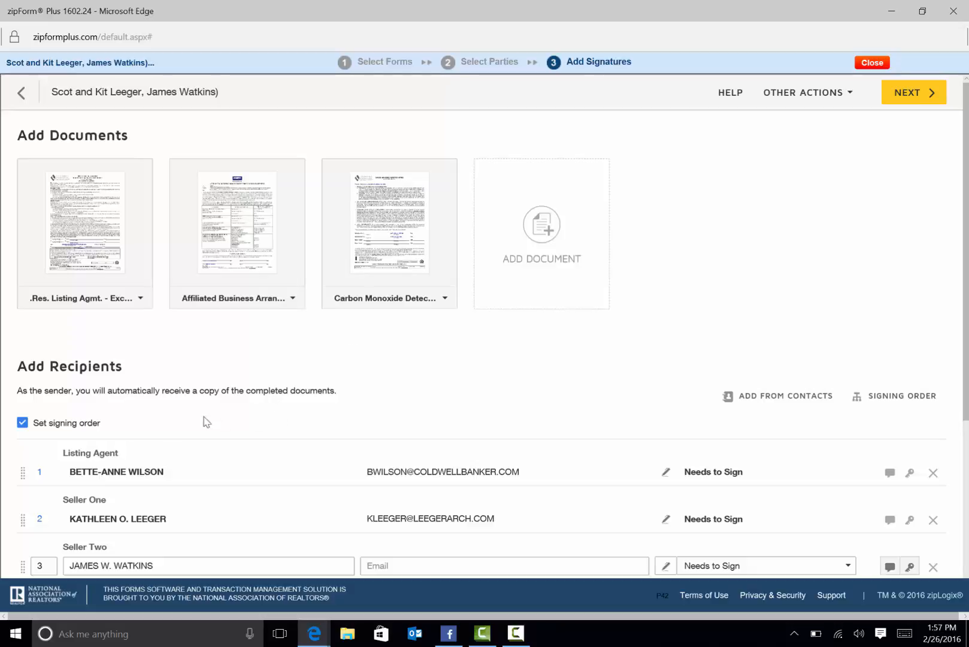
left_click(22, 423)
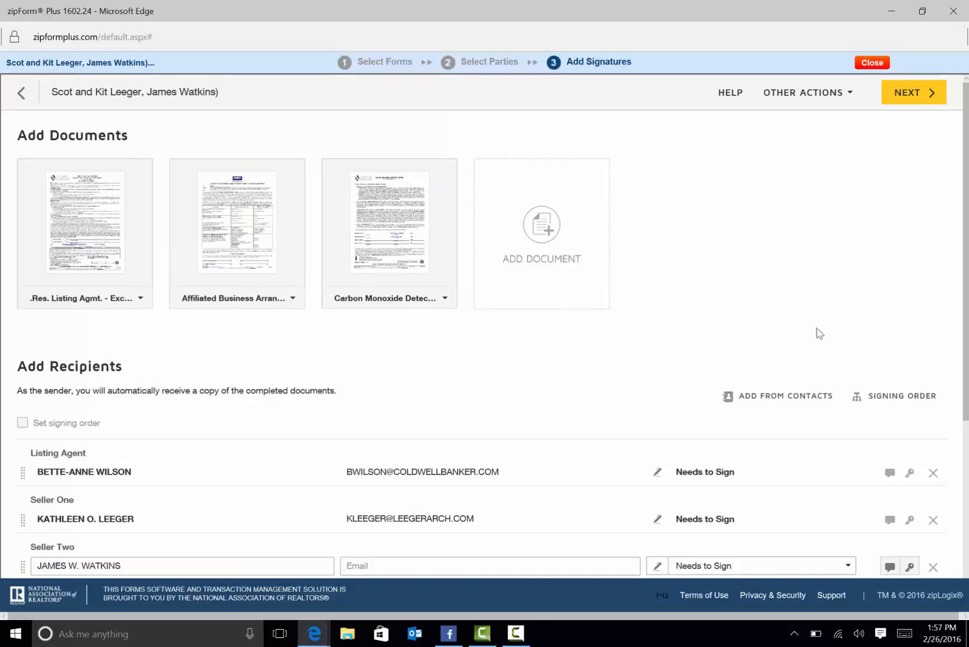
left_click(926, 96)
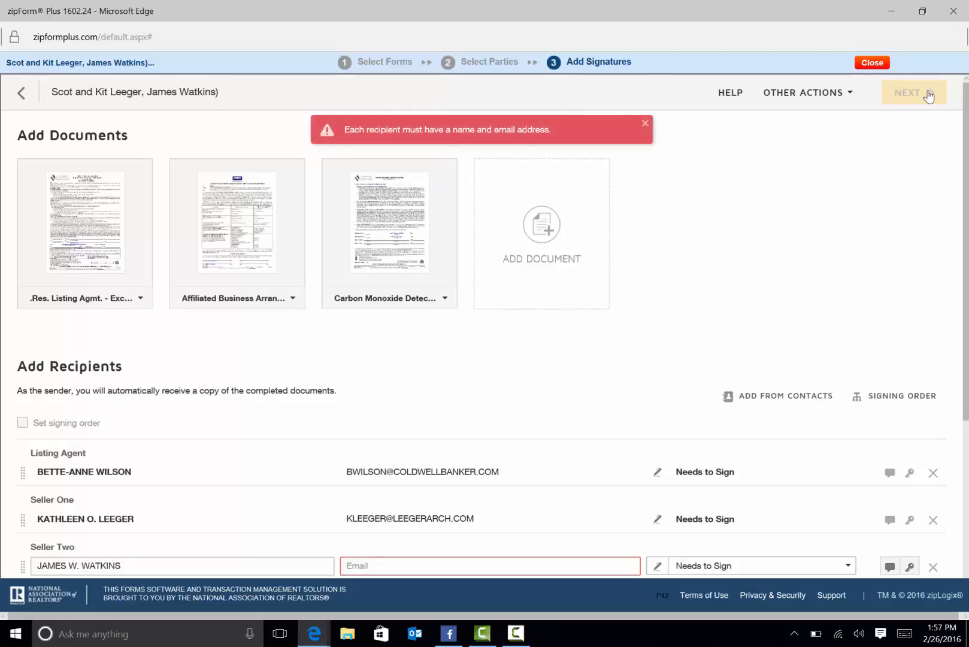
- Fill in Seller Two's e-mail address and continue to the placement of signature fields
left_click(411, 564)
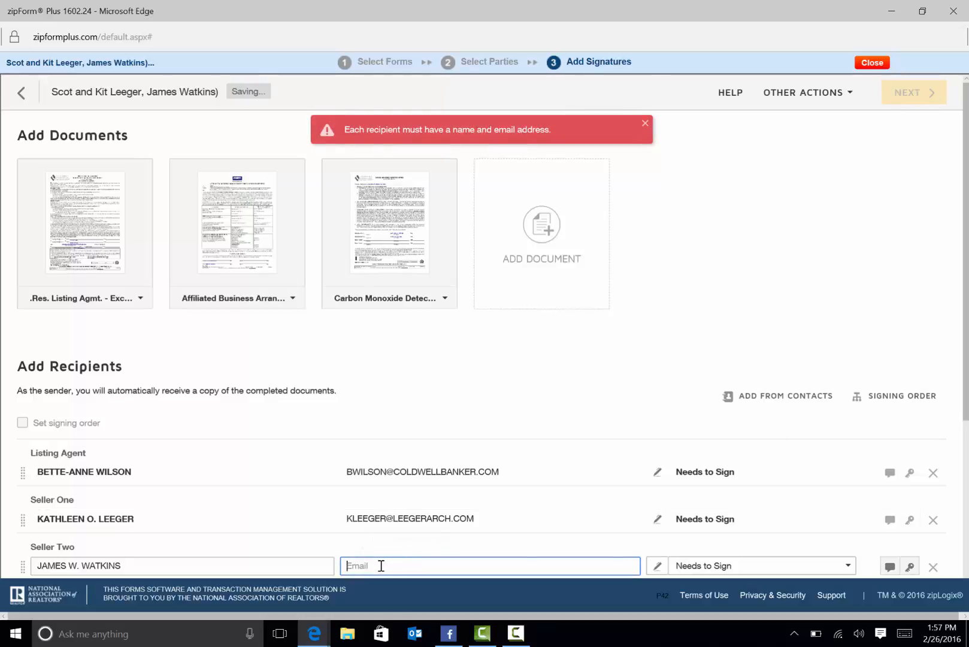
type("wesl")
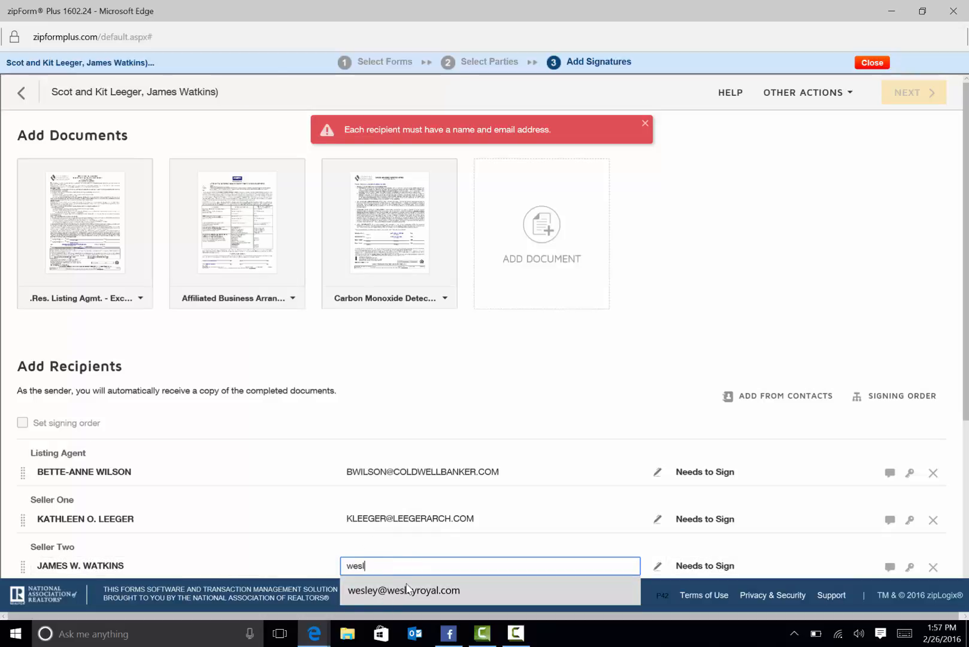
left_click(411, 591)
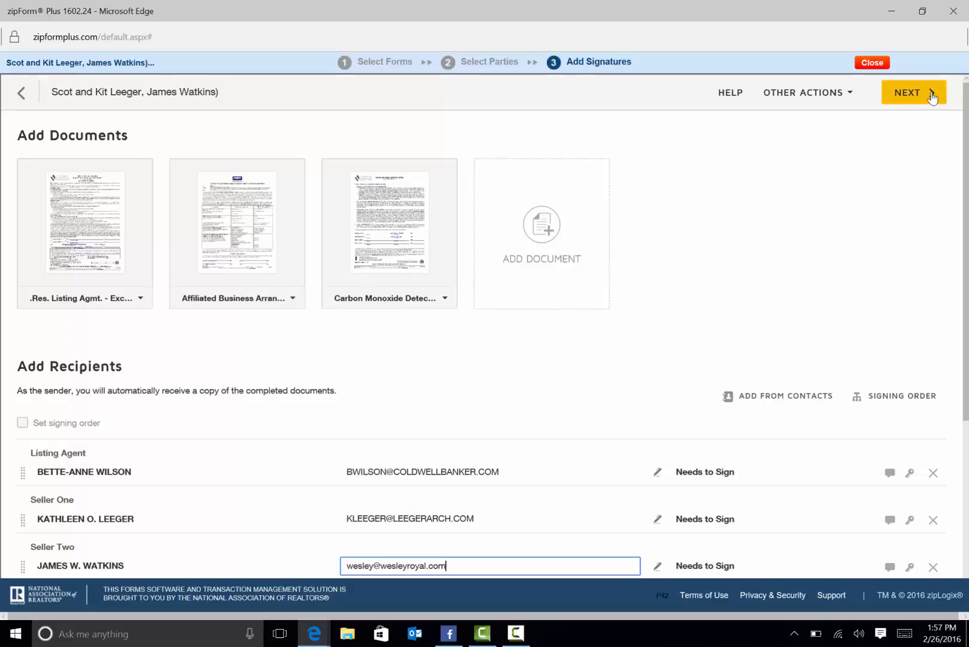
left_click(931, 97)
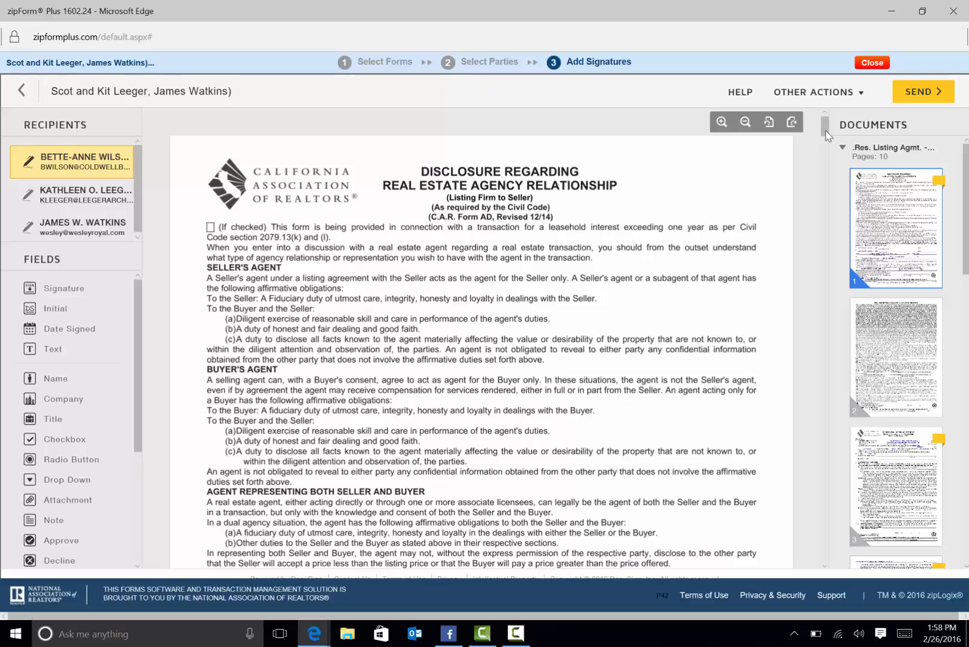
- Examine each recipient's signature and date fields on the agency disclosure and on the listing agreement's signature page
left_click_drag(825, 135, 824, 152)
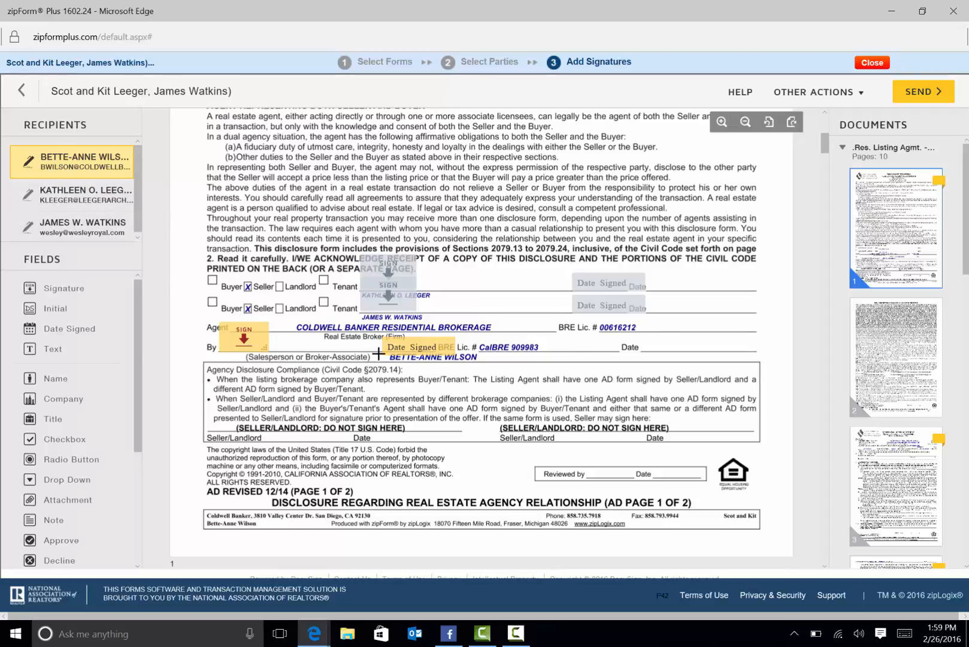
left_click(86, 198)
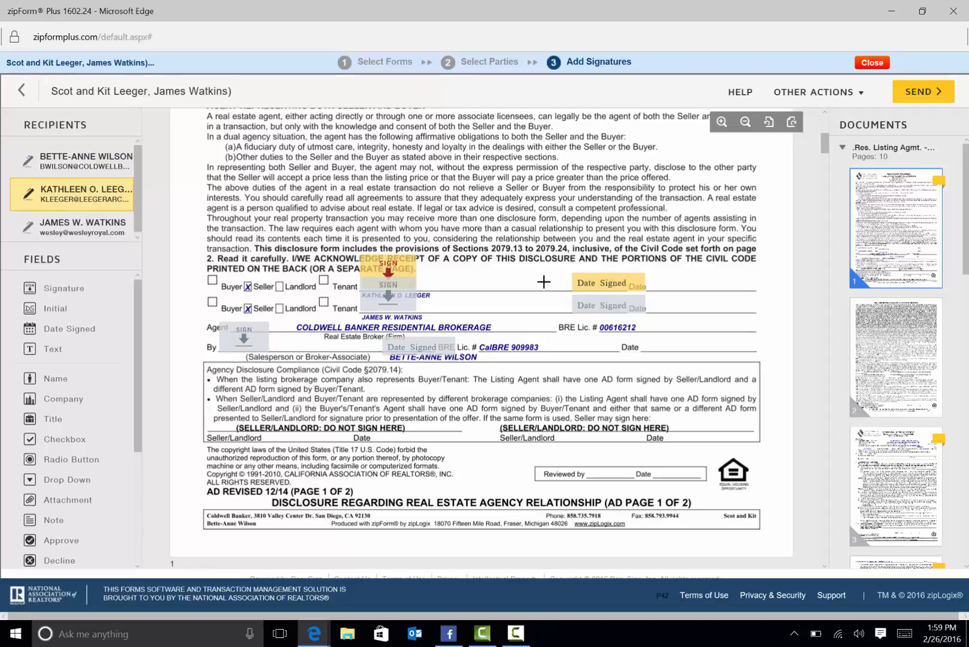
left_click(393, 299)
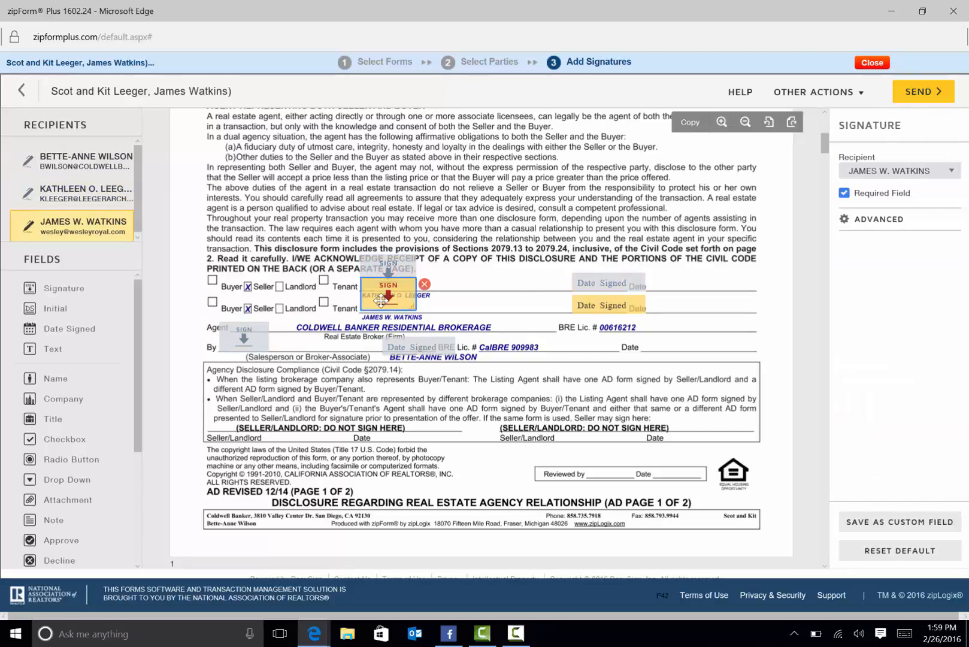
left_click(246, 338)
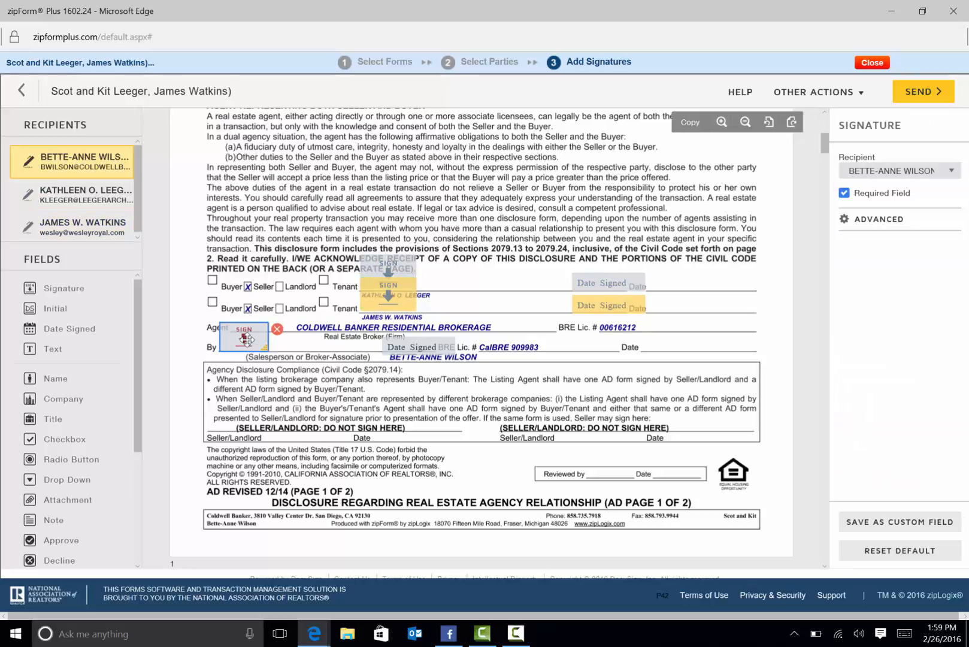
left_click(400, 273)
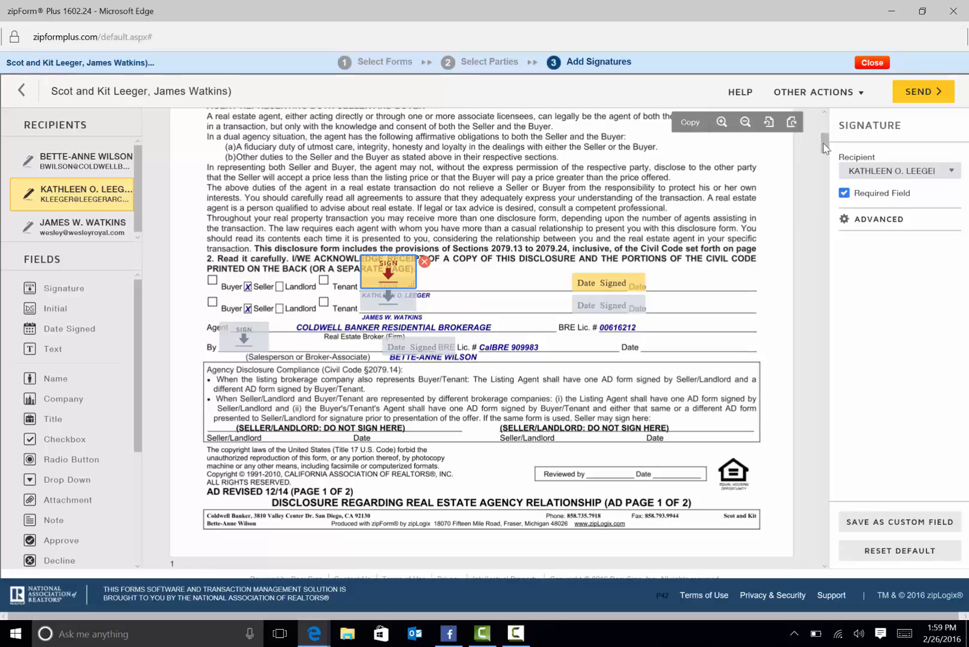
mouse_move(825, 147)
left_mouse_down()
mouse_move(832, 373)
mouse_move(832, 365)
left_mouse_up()
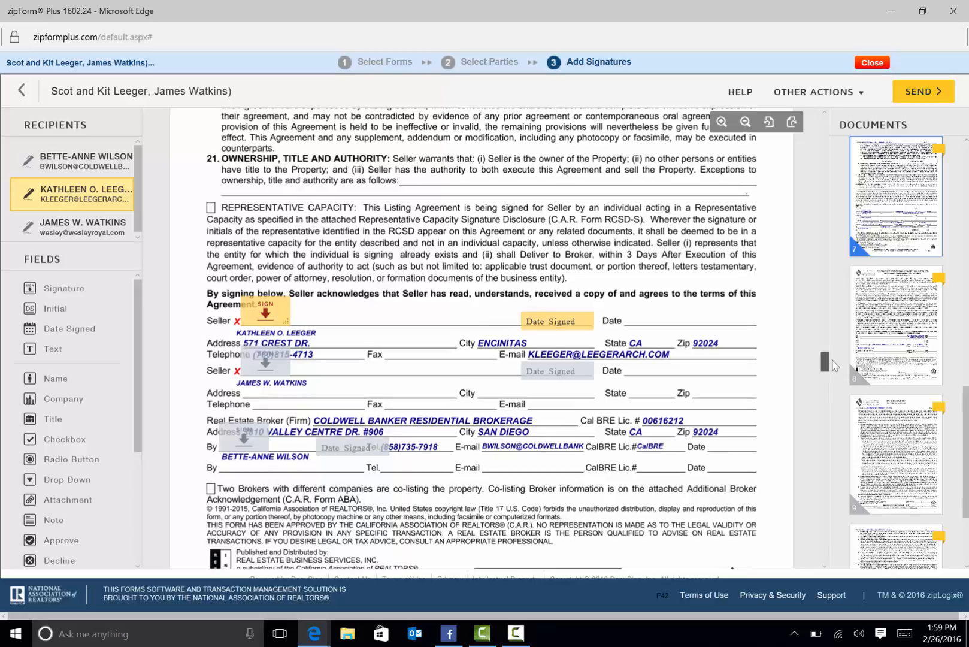
- Check which recipient each signature field on the listing agreement belongs to and review the fields on the PRBS disclosure and Seller's Advisory
left_click(243, 440)
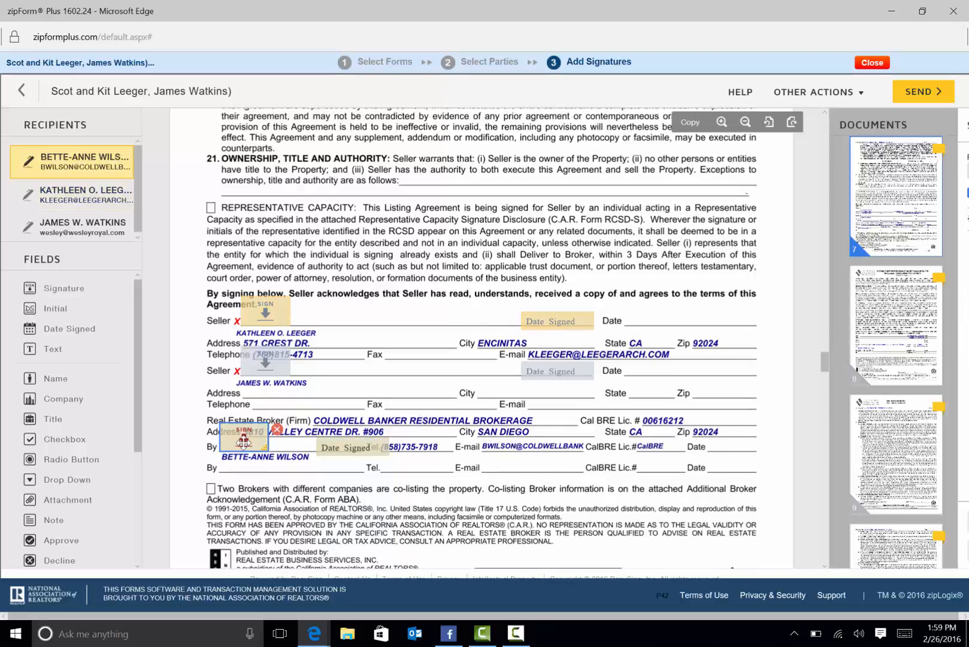
left_click(273, 360)
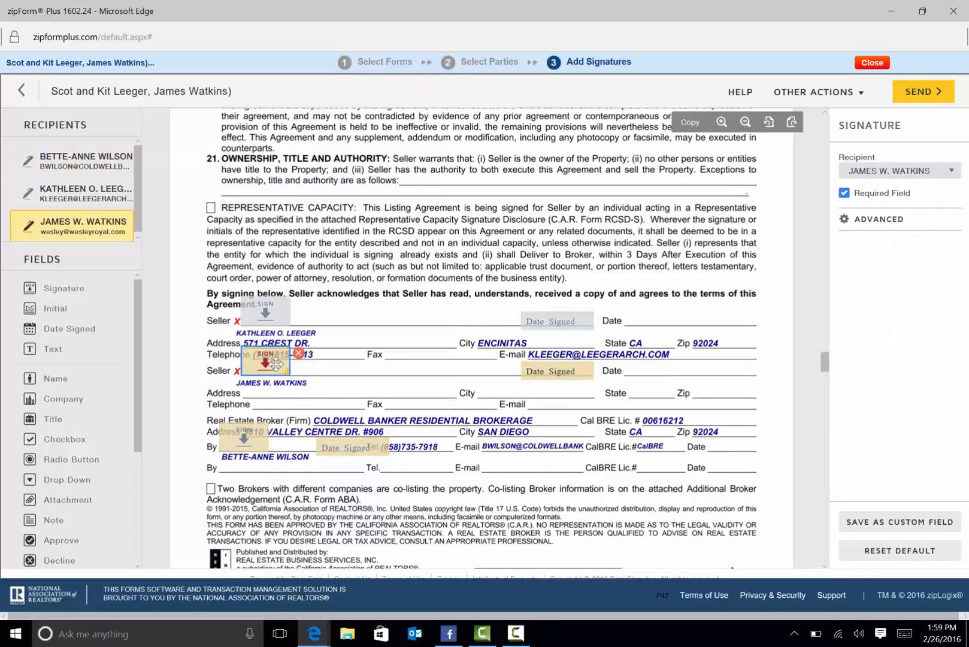
left_click(280, 317)
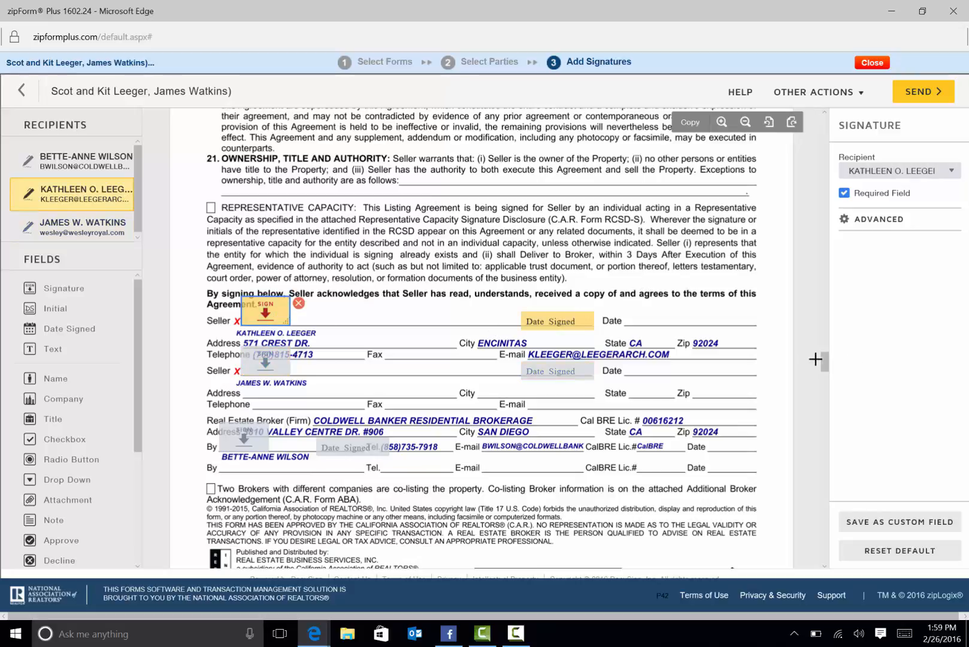
left_click_drag(827, 364, 813, 403)
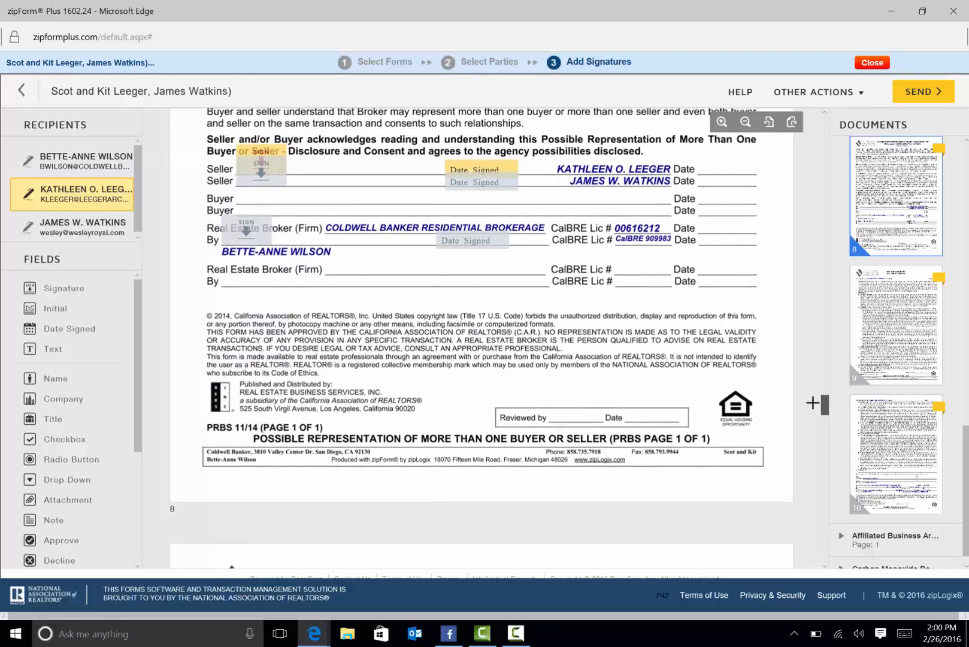
left_click_drag(813, 402, 825, 472)
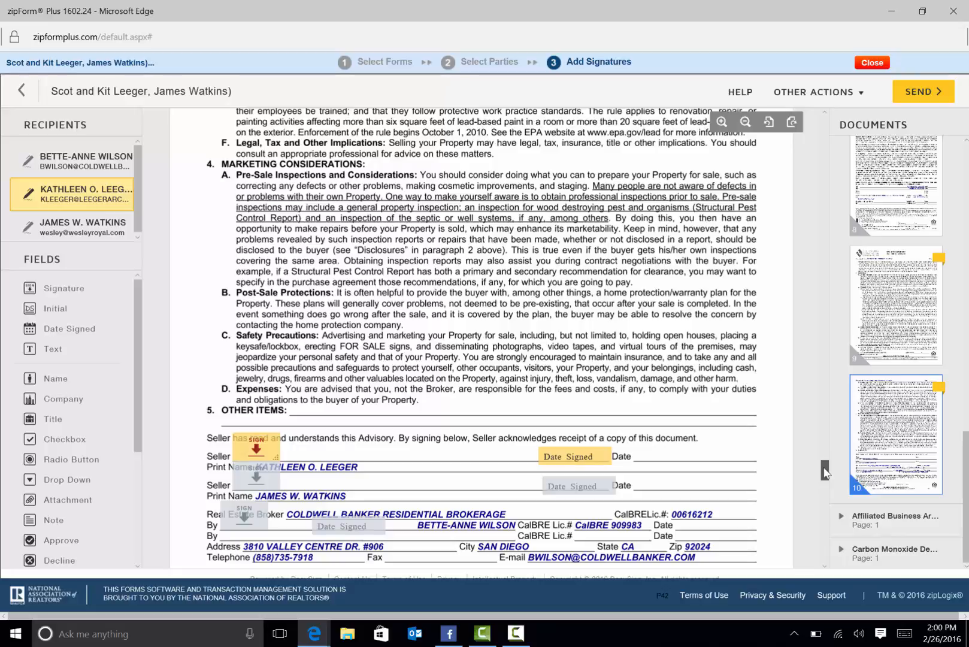
- Add a read-only text field reading 2/26/2016 on the Date line of the Affiliated Business Arrangement Disclosure Statement
mouse_move(824, 472)
left_mouse_down()
mouse_move(825, 522)
mouse_move(825, 494)
left_mouse_up()
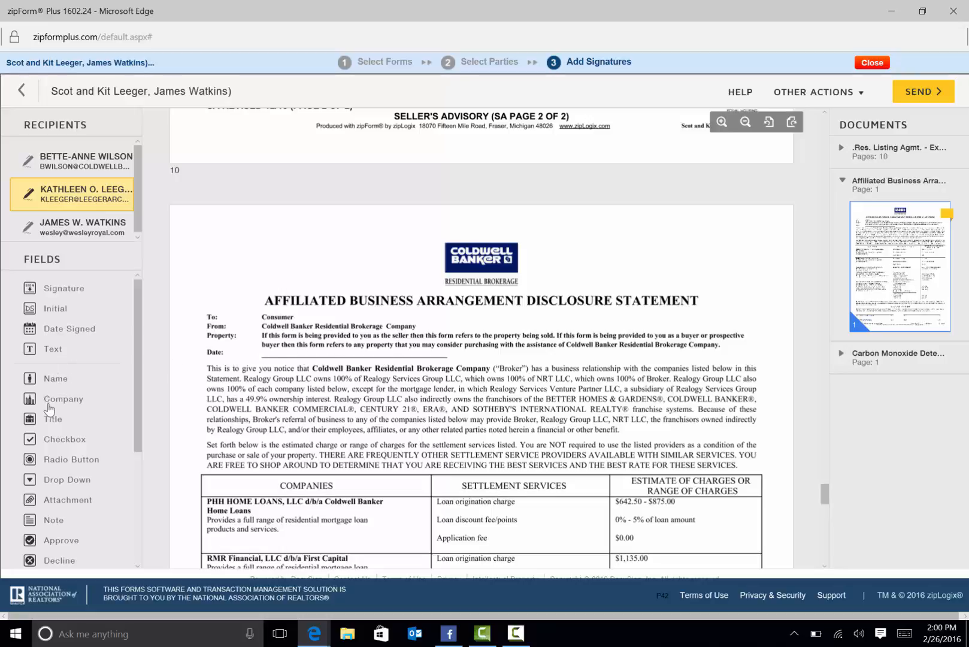
left_click(54, 353)
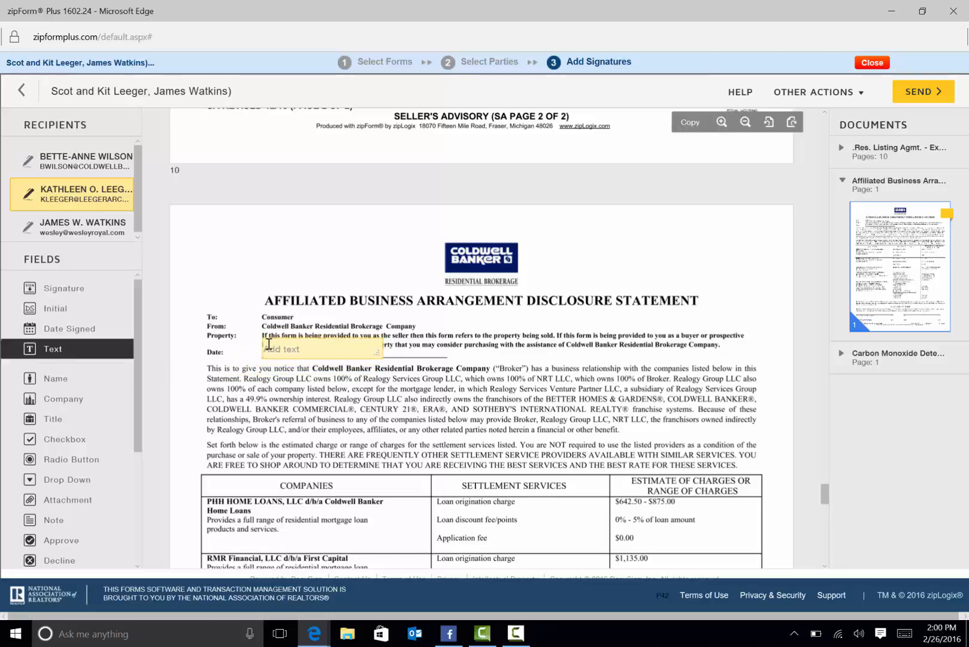
left_click(270, 348)
left_click(271, 349)
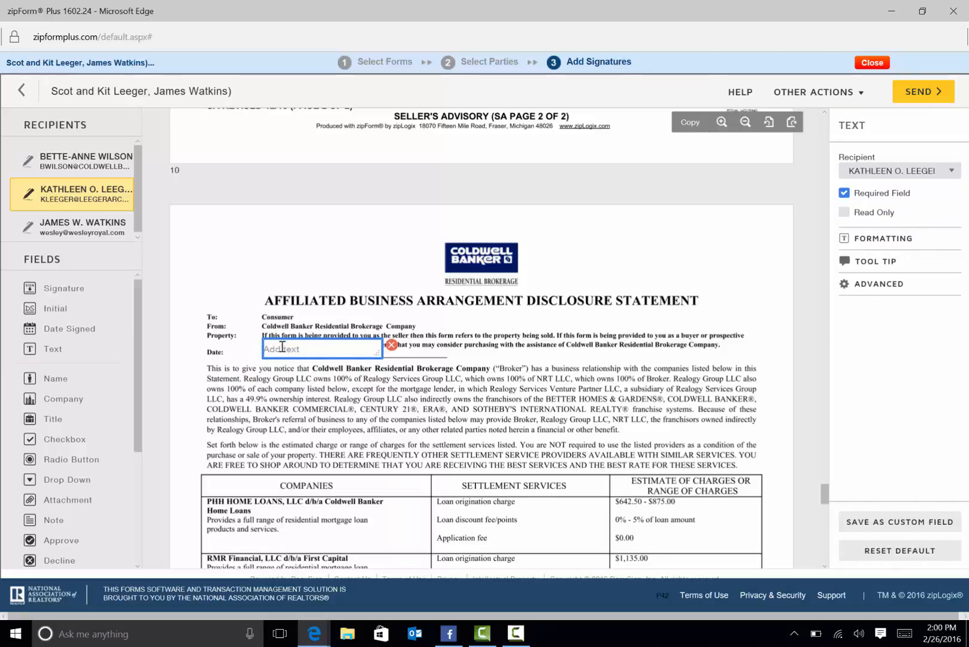
type("2/26/2016")
left_click(844, 213)
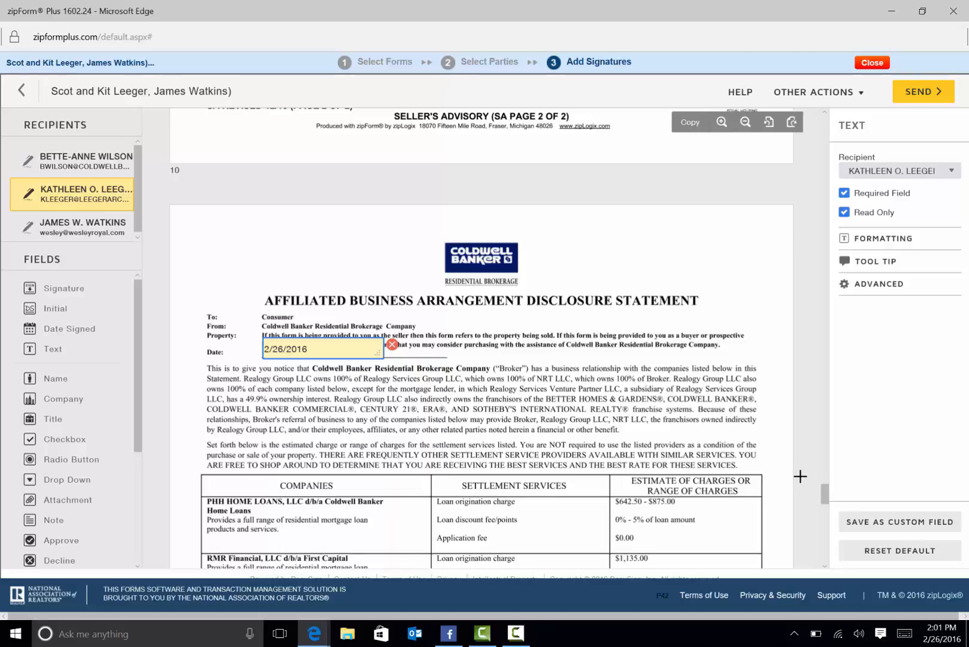
- Examine the sellers' signature and date fields on the Carbon Monoxide Detector Notice
left_click(827, 497)
left_click_drag(826, 496, 824, 563)
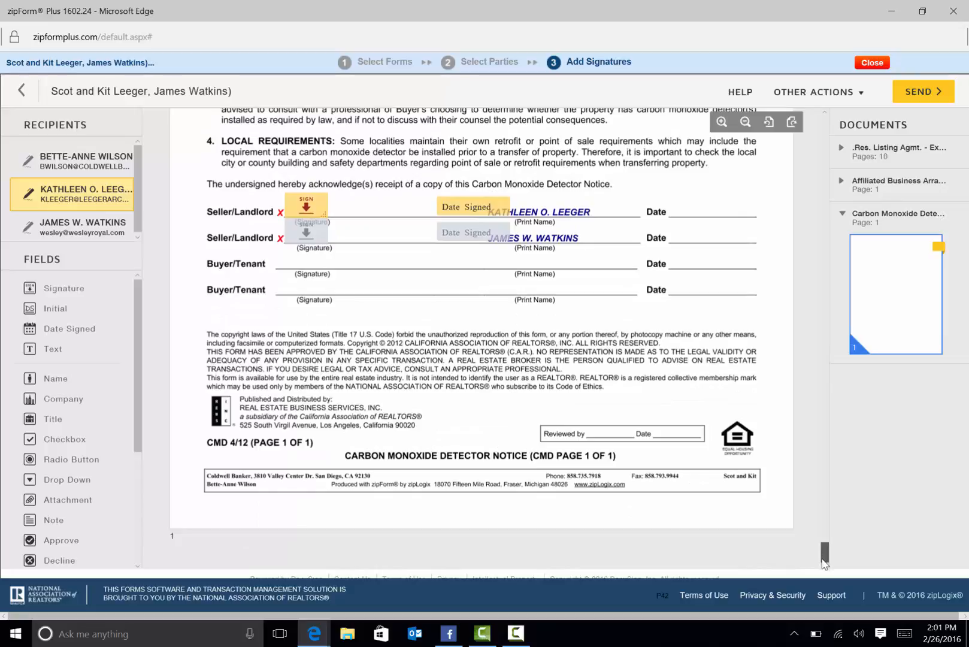